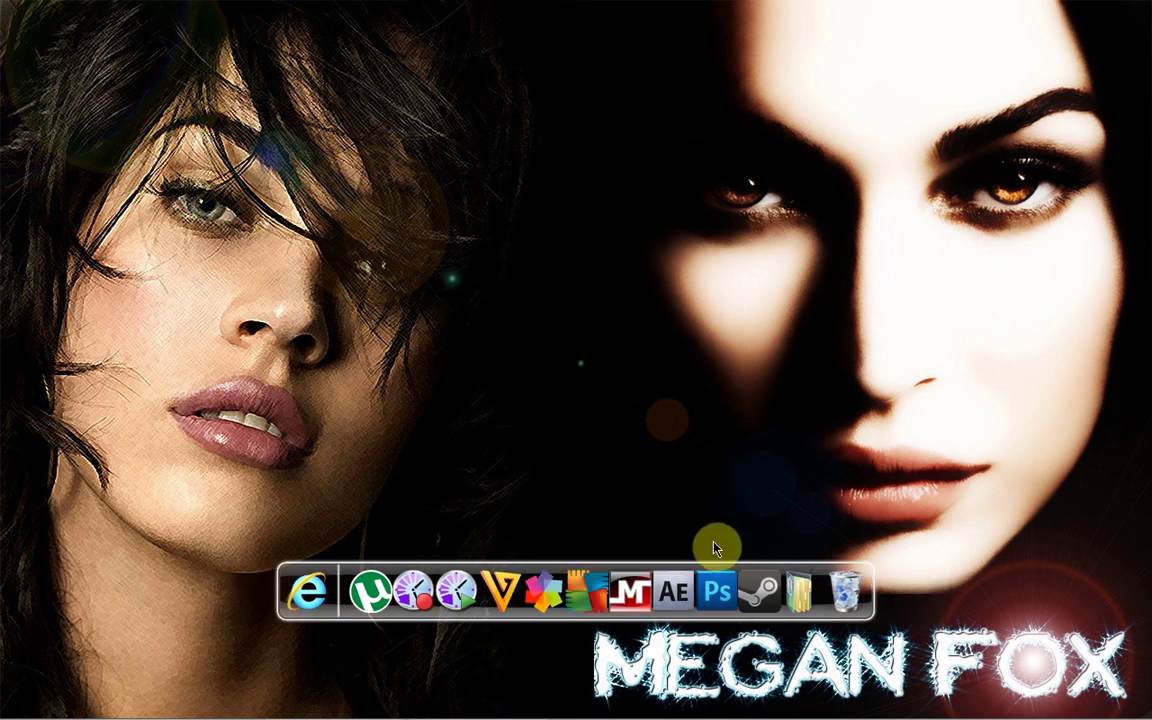
Launch Adobe Photoshop CS5 from its desktop icon.
click(716, 570)
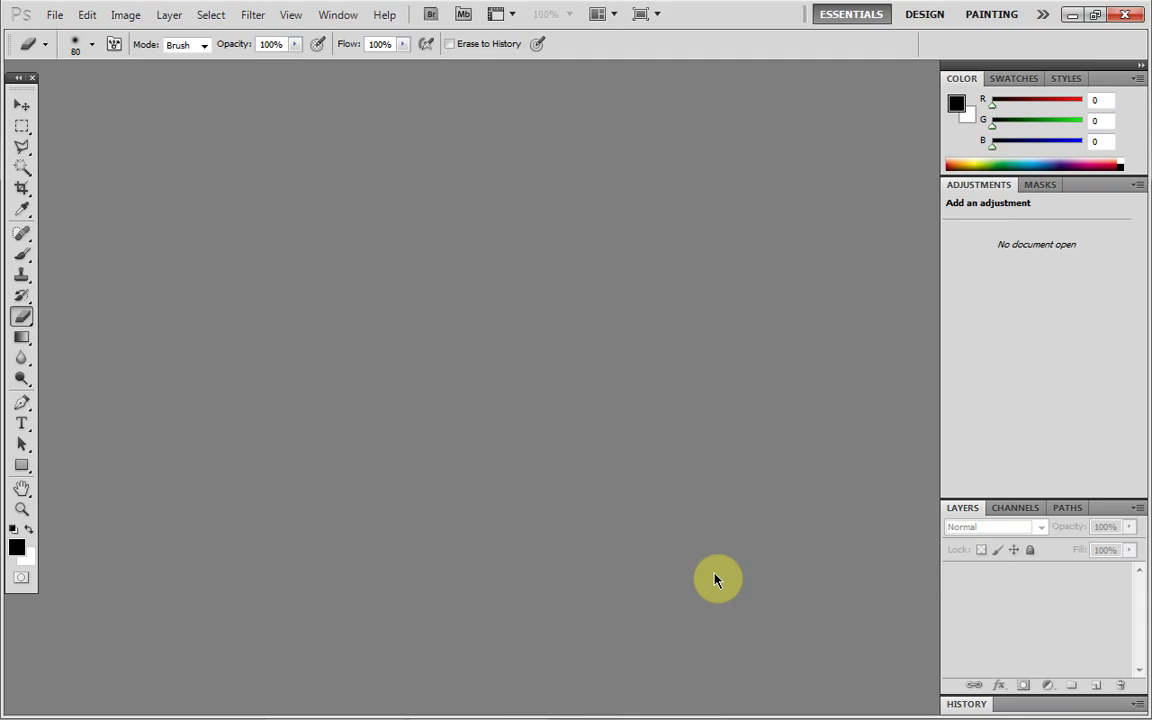
Open megan_fox_armani_ads_004-1280x800.jpg from the Pictures folder.
click(56, 16)
click(77, 47)
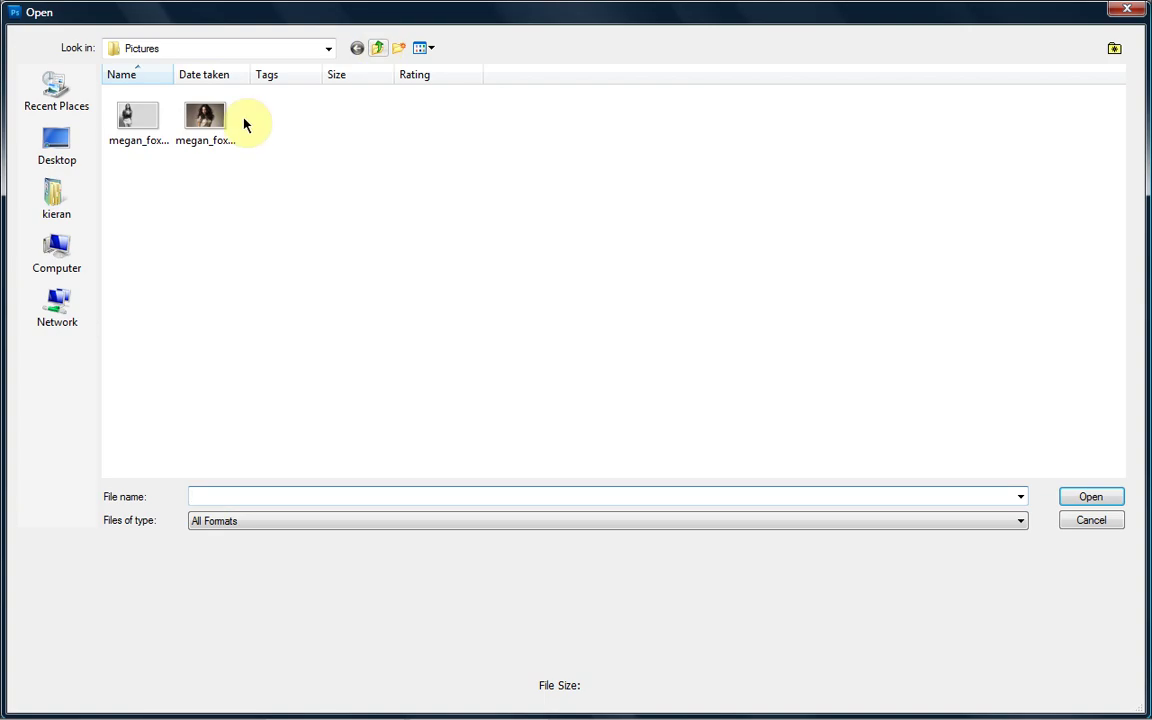
double_click(140, 118)
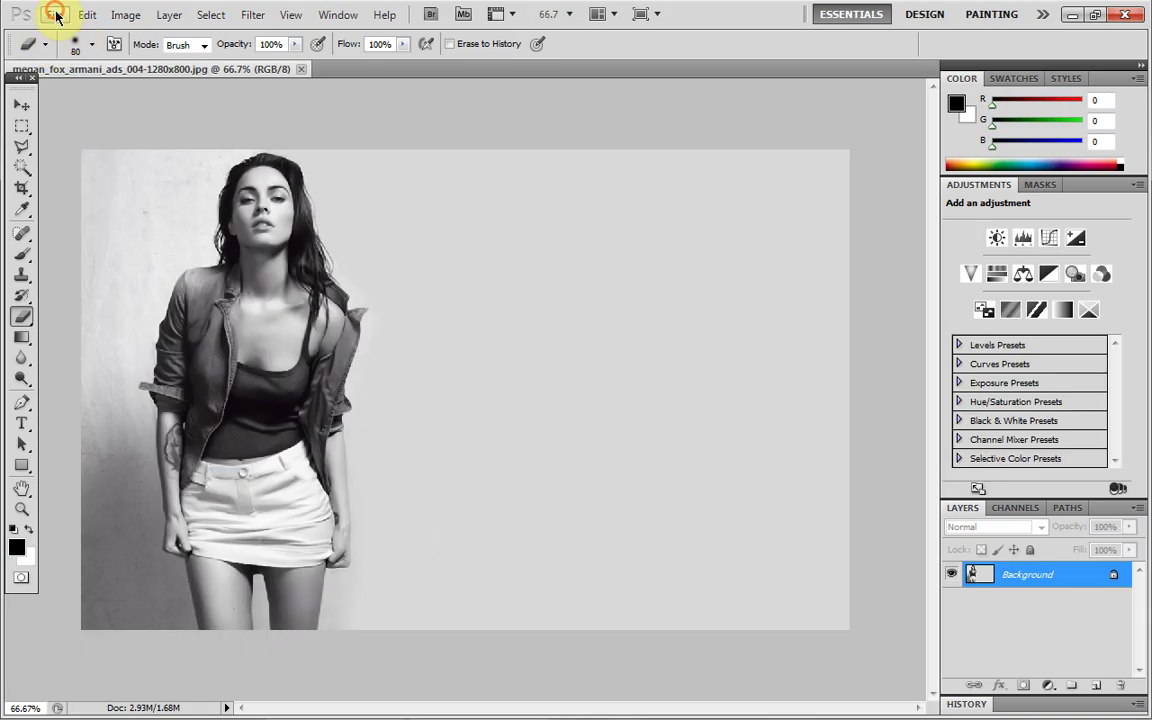
Open megan_fox_new-wide.jpg as a second document.
click(55, 14)
click(76, 50)
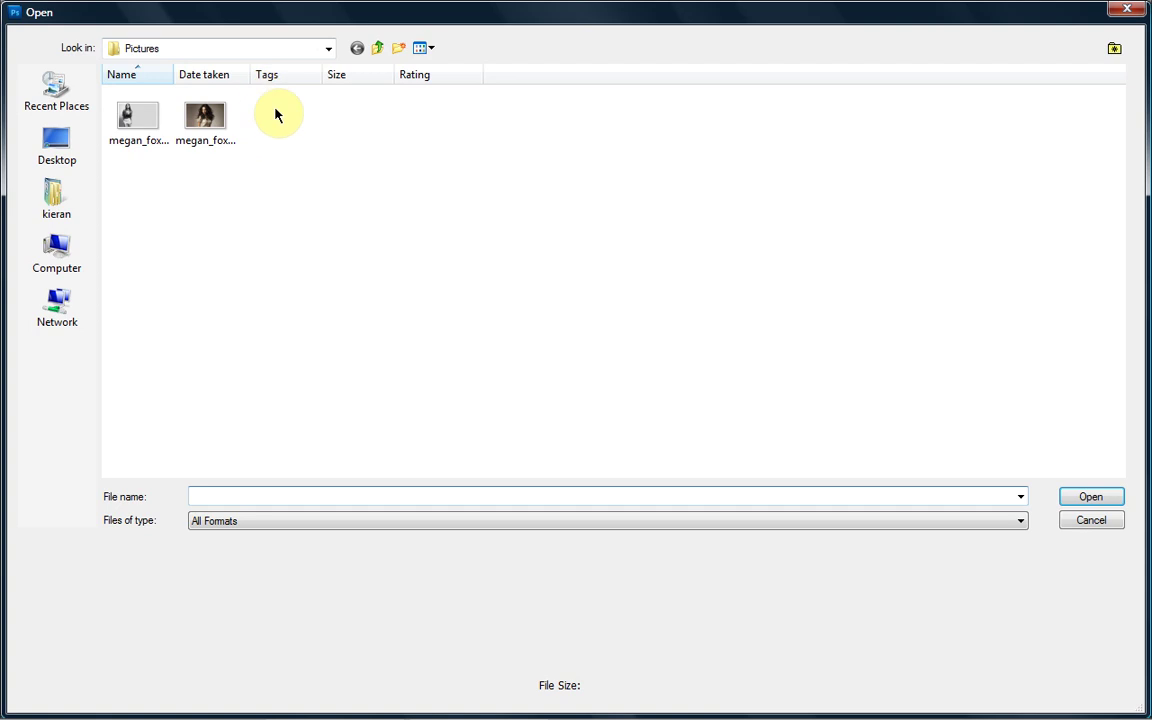
double_click(204, 122)
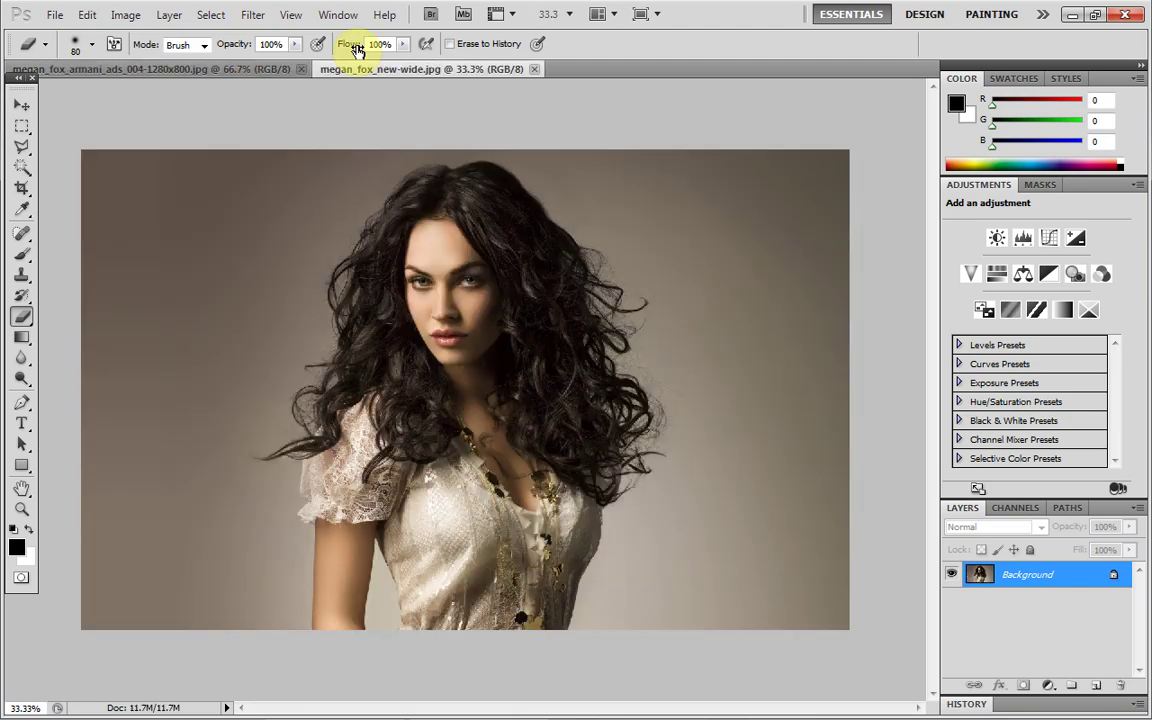
Switch back and forth between the armani and new-wide document tabs, ending on new-wide.
click(278, 66)
click(352, 67)
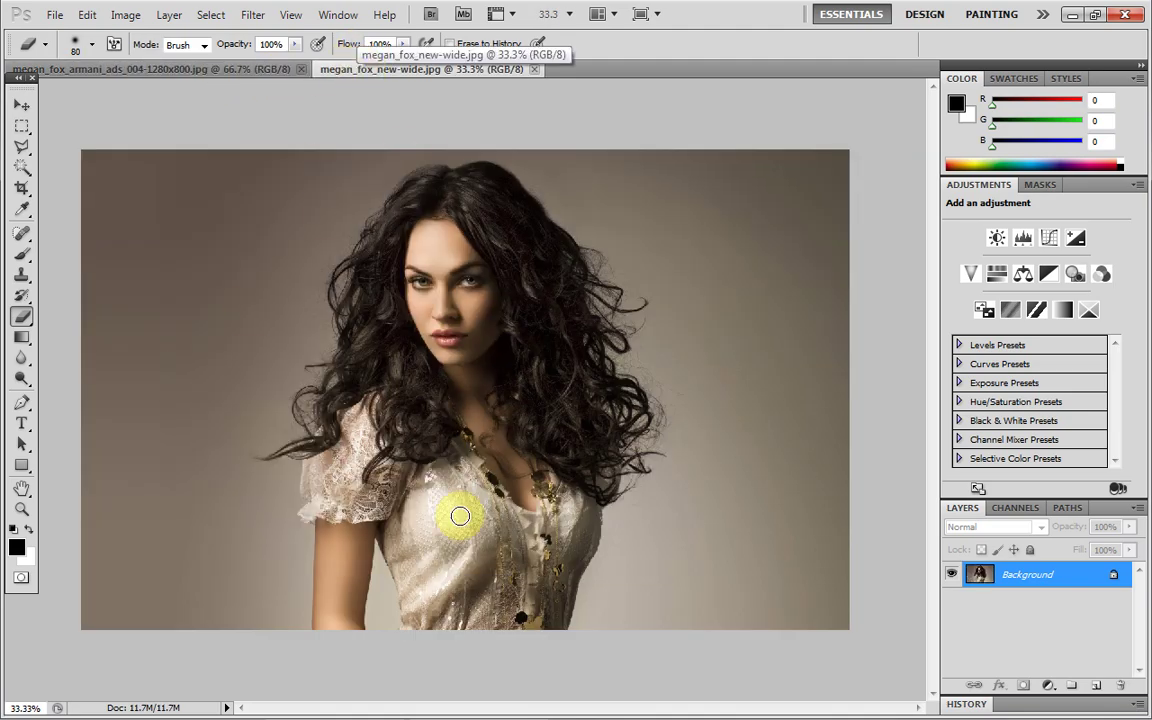
click(235, 68)
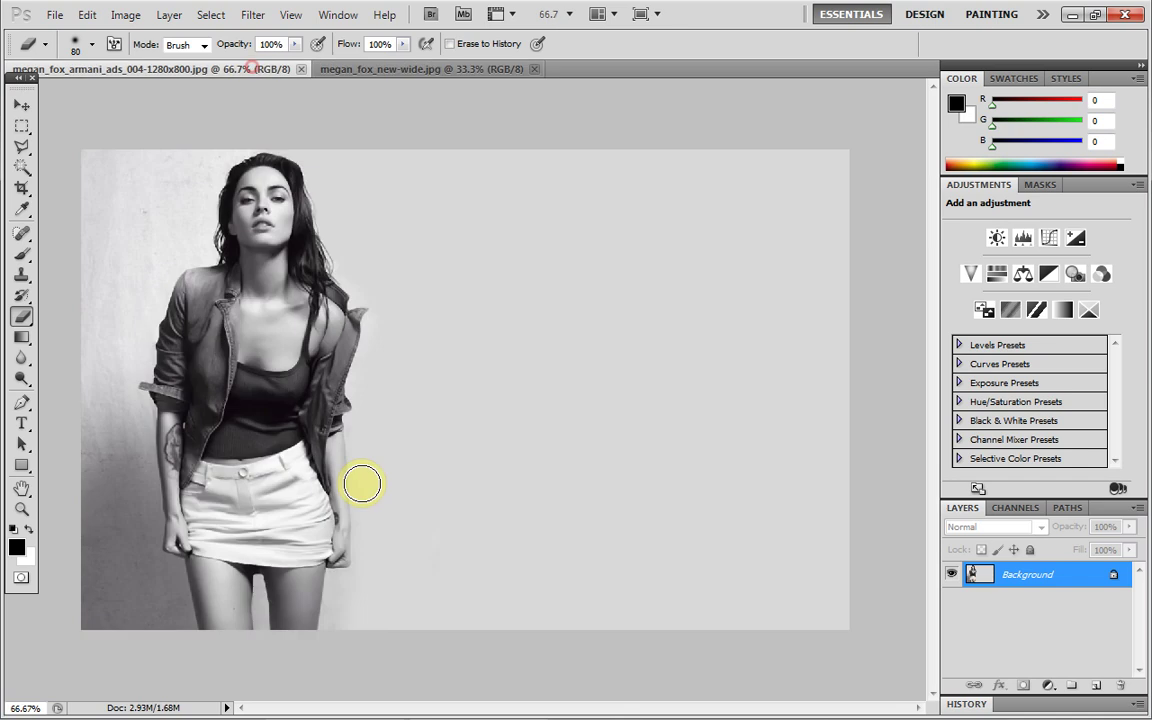
click(432, 70)
Marquee-select a large area of the colour portrait and drag it into the armani document as Layer 1.
click(22, 126)
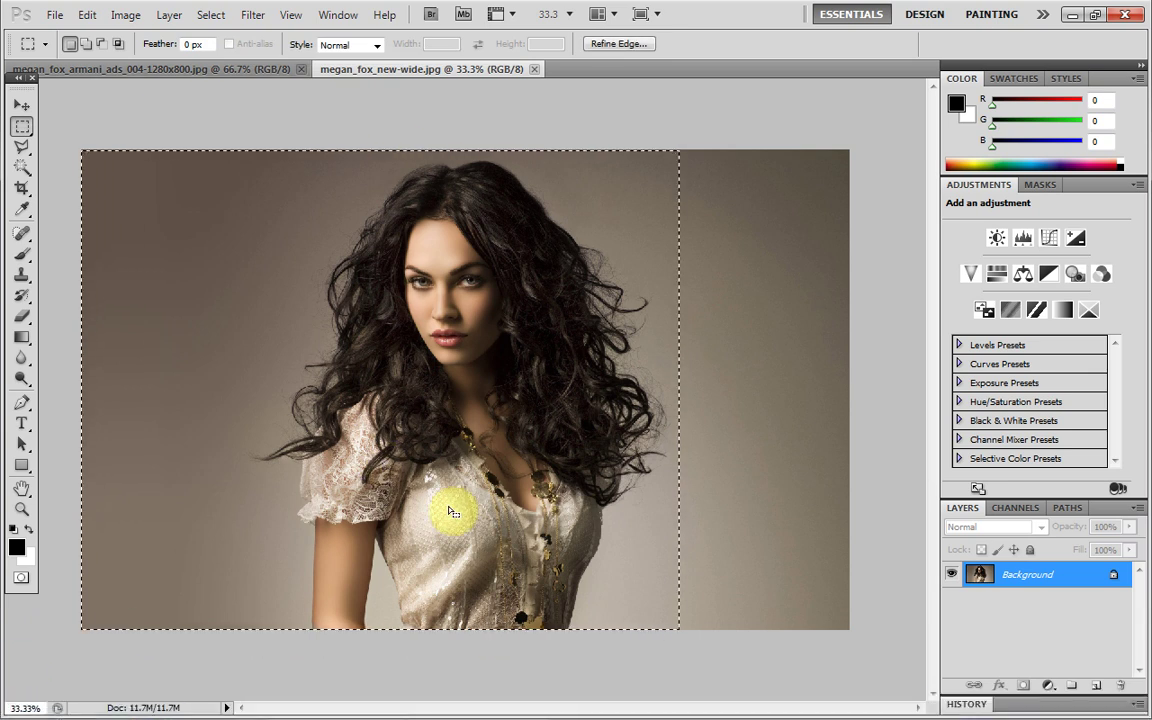
click(20, 108)
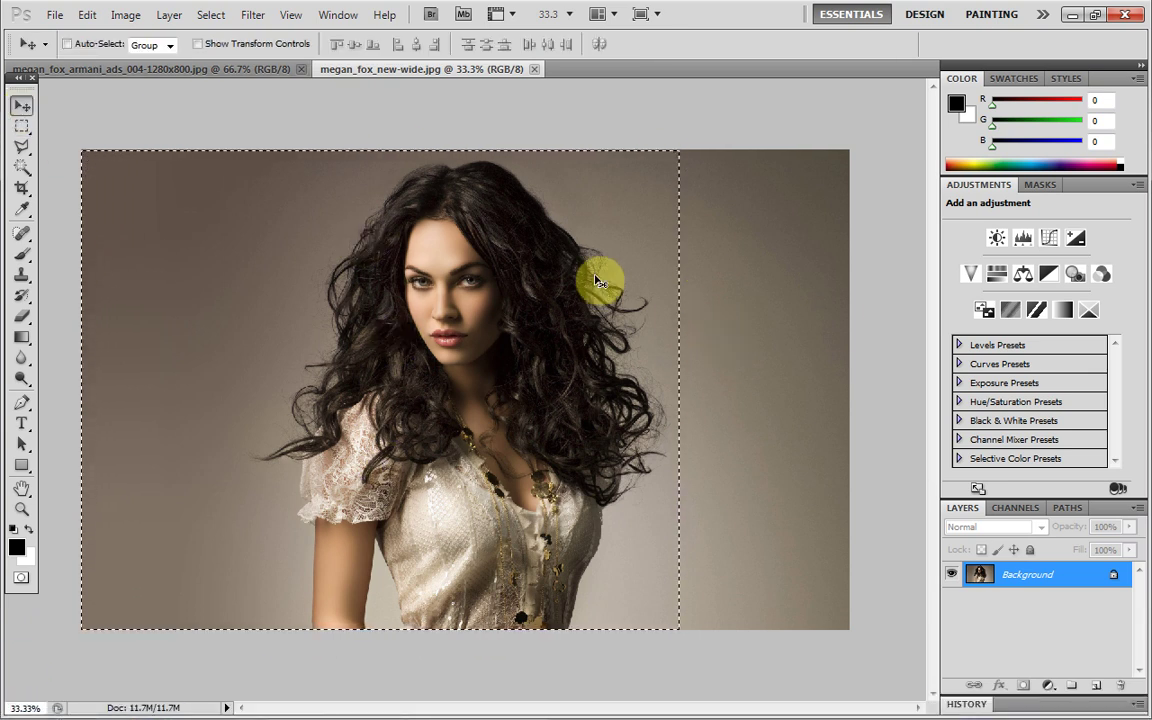
click(22, 130)
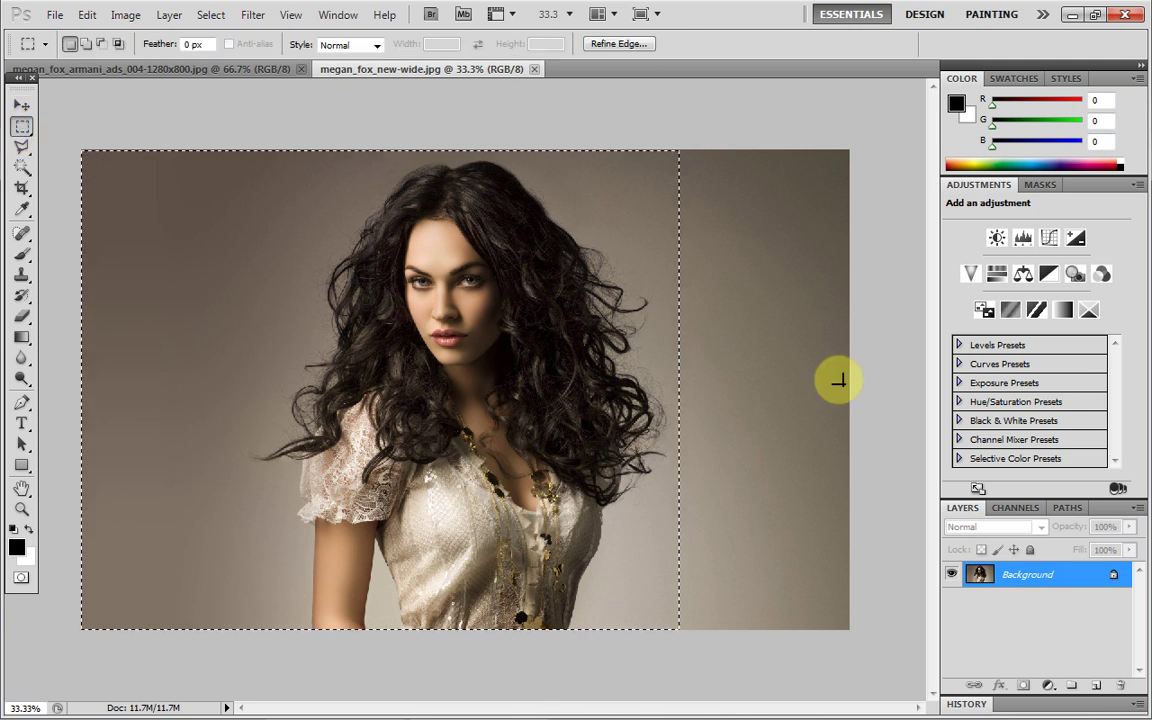
click(21, 106)
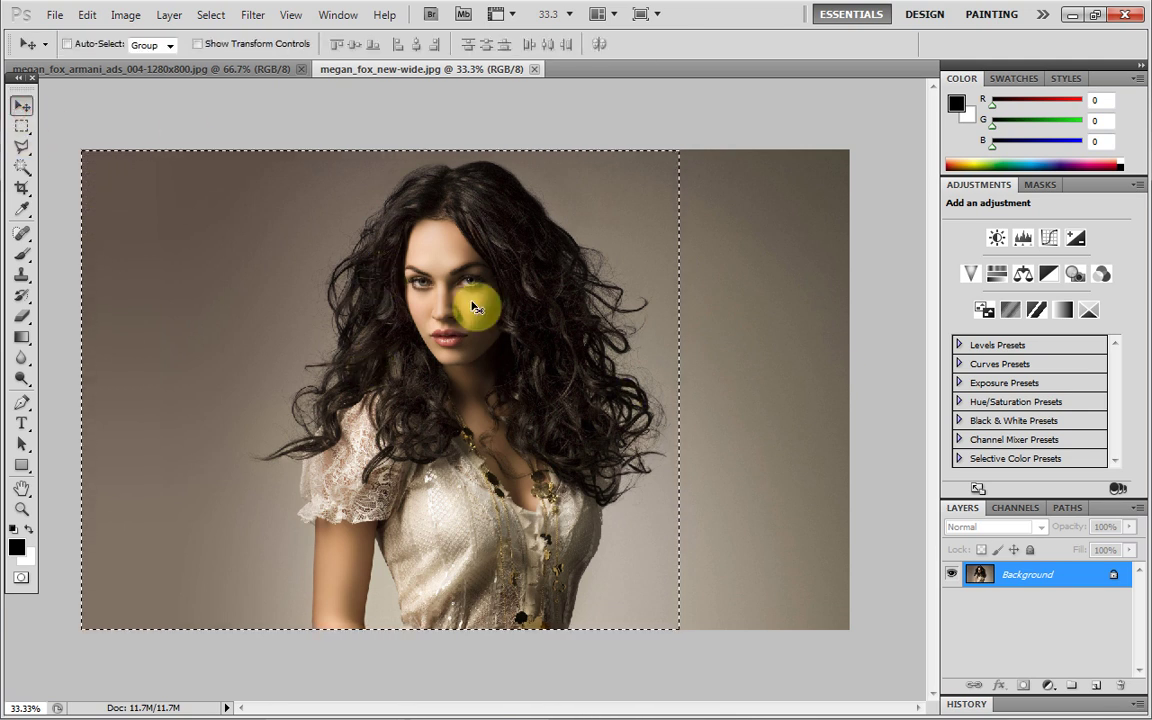
drag(306, 237, 490, 285)
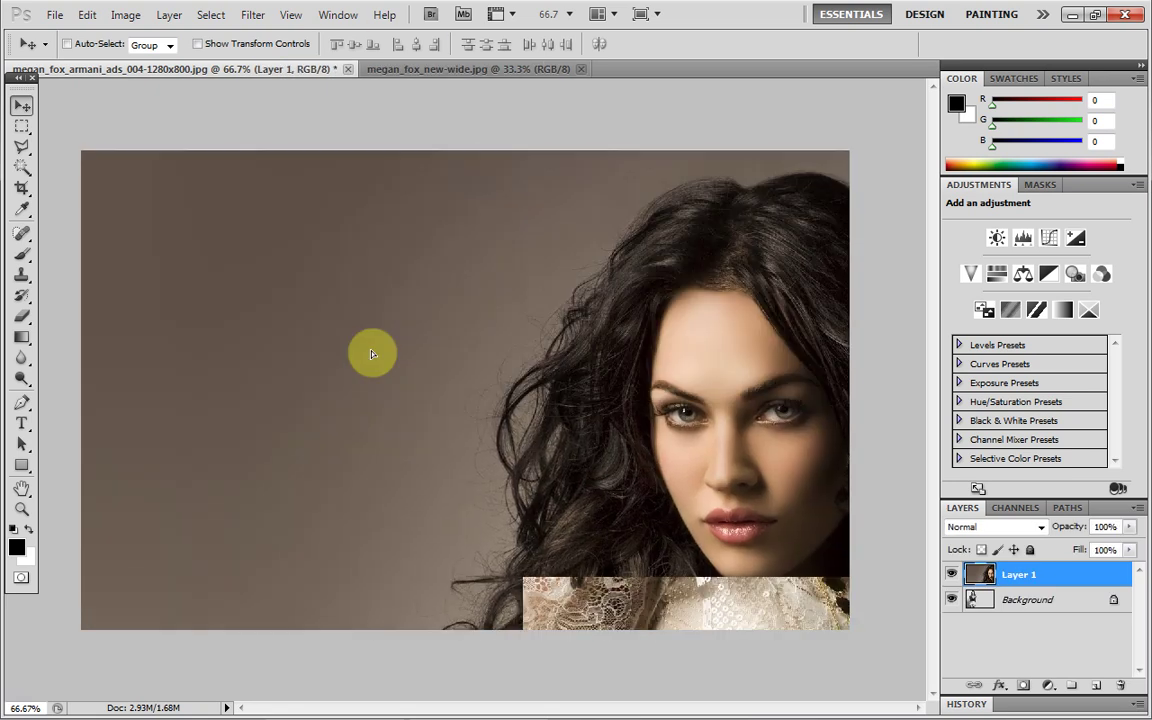
drag(371, 354, 581, 342)
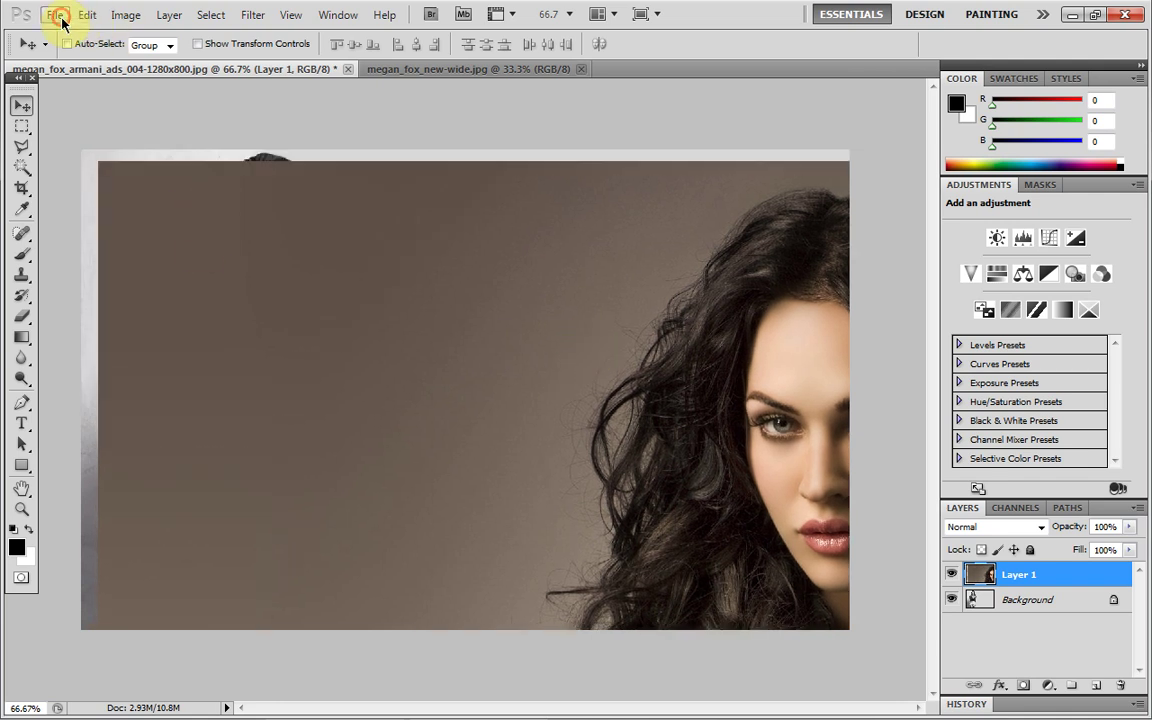
Free Transform Layer 1 down to about half the canvas, covering the right side.
click(60, 20)
mouse_move(86, 14)
click(174, 348)
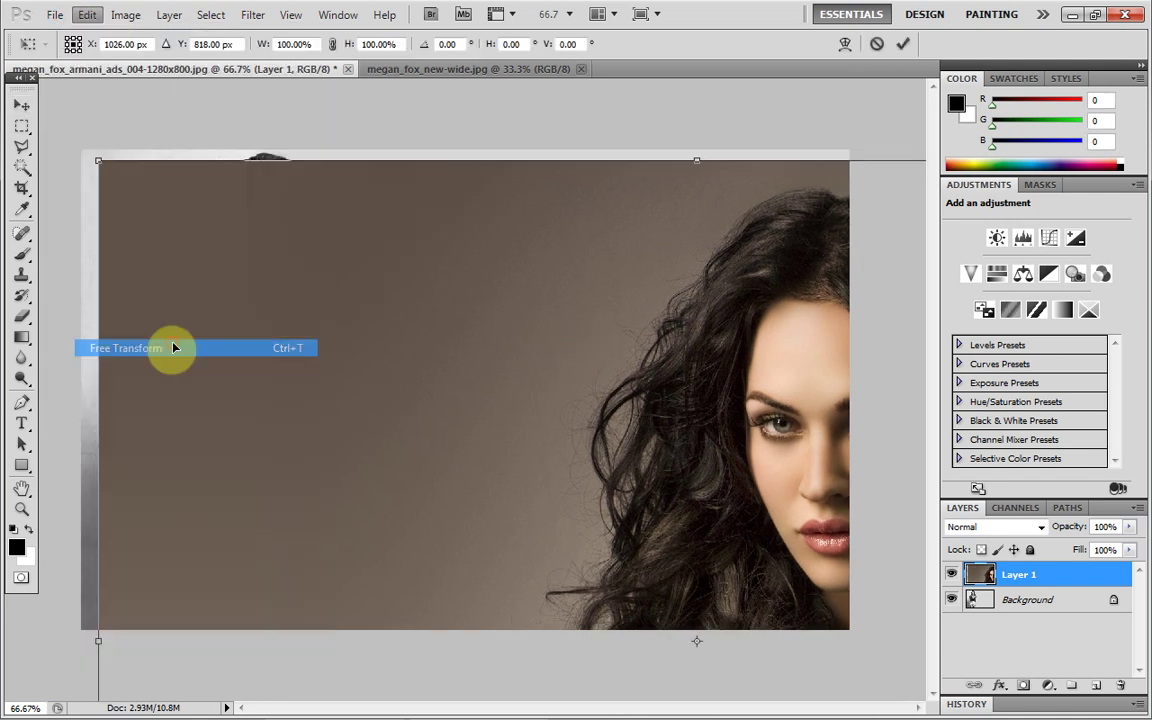
drag(103, 162, 599, 553)
drag(674, 594, 561, 196)
drag(670, 426, 687, 631)
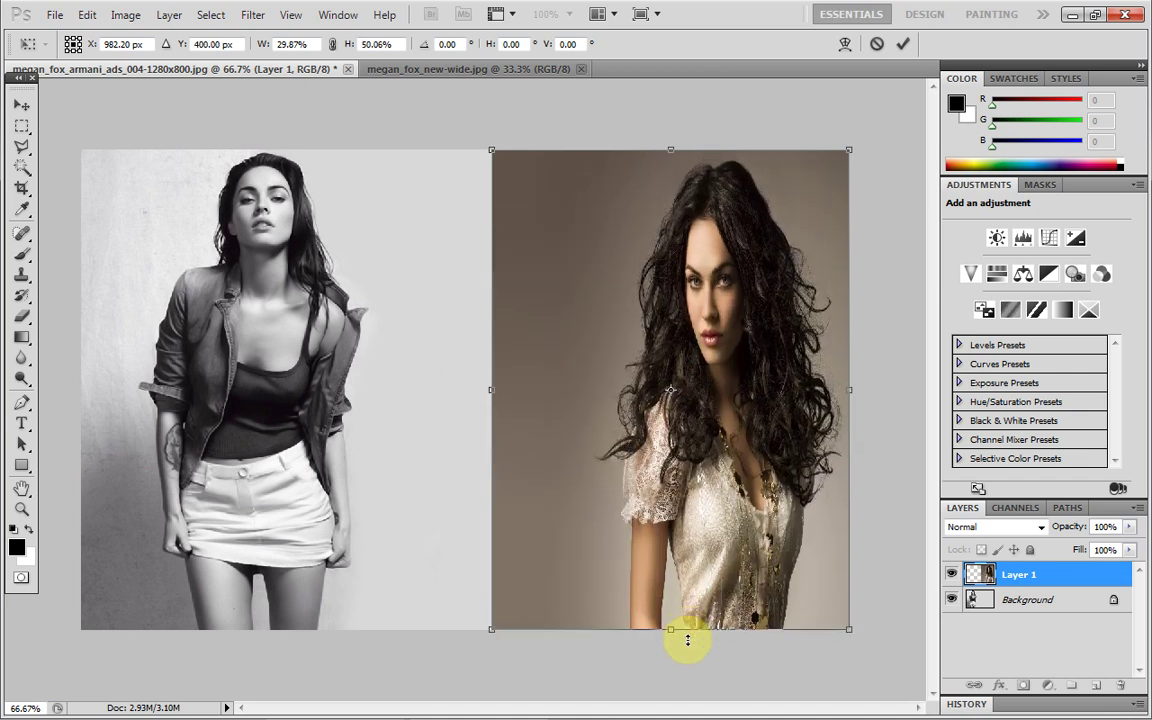
drag(494, 390, 257, 372)
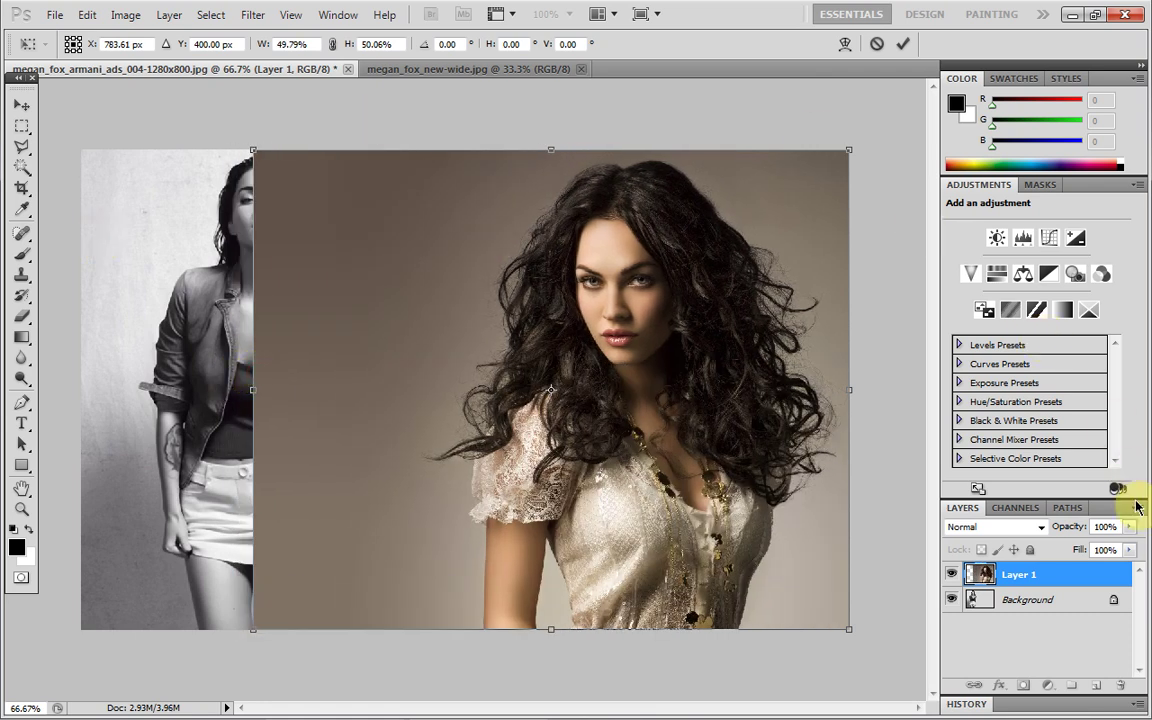
Try Layer 1 at 32% opacity, return it to full, and apply the transform.
click(1133, 531)
drag(1130, 547, 1068, 547)
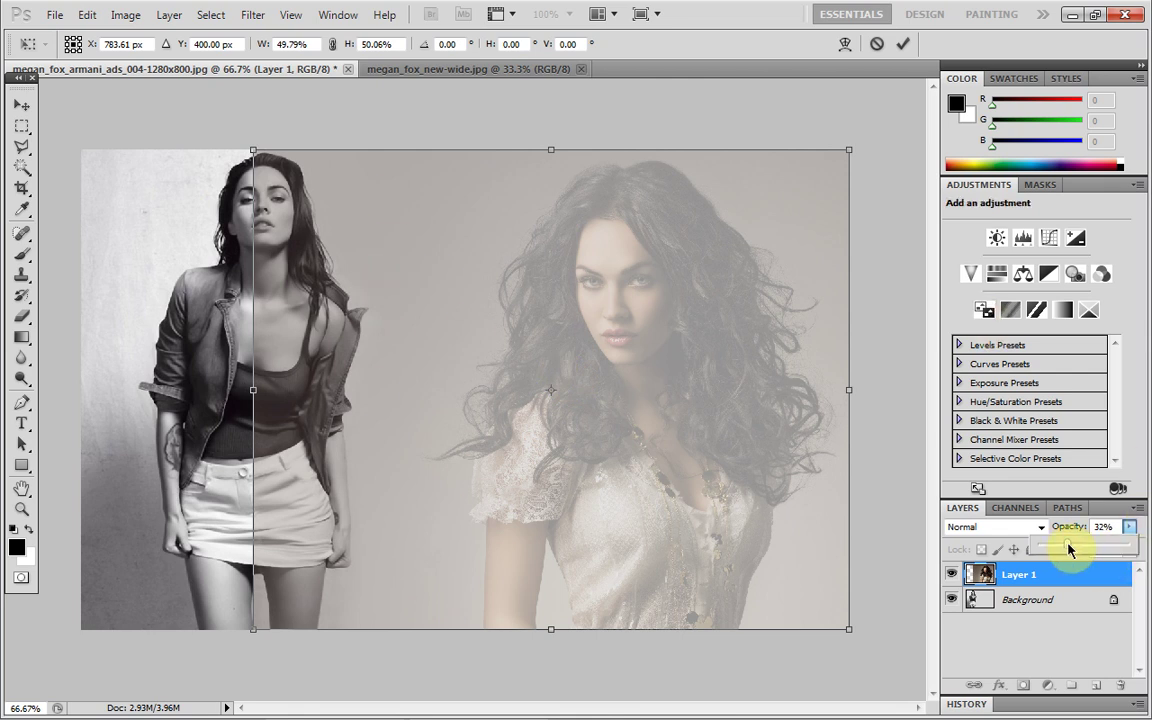
drag(1108, 544, 1092, 545)
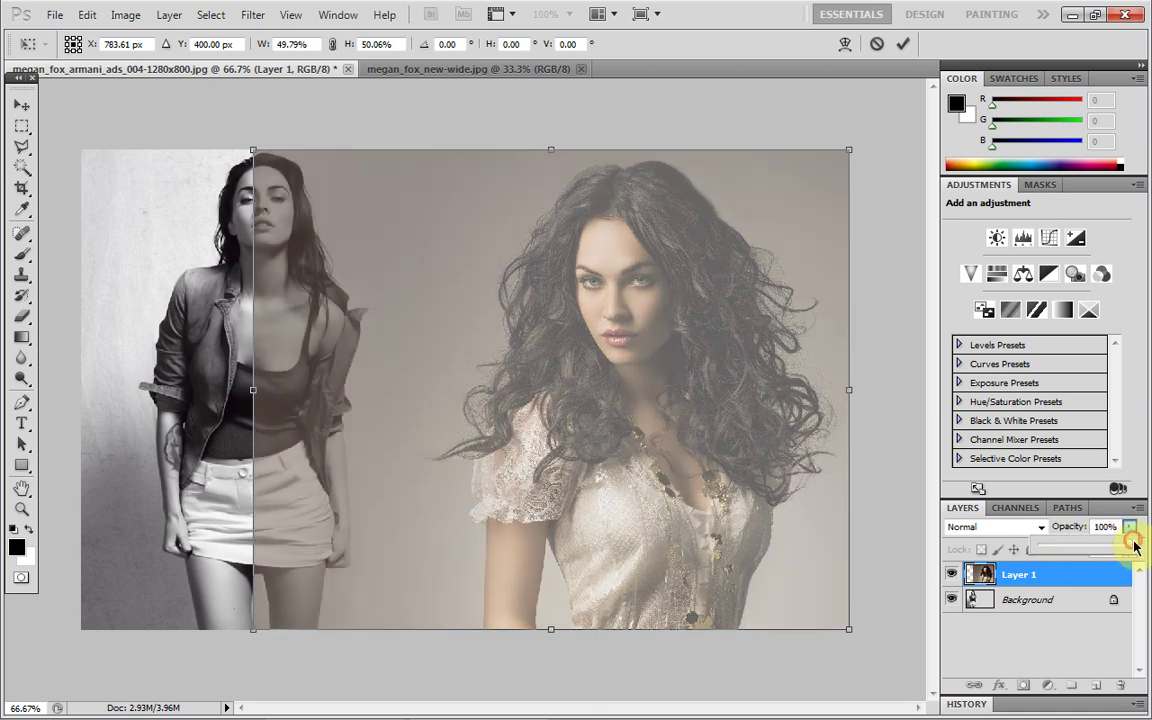
click(1134, 527)
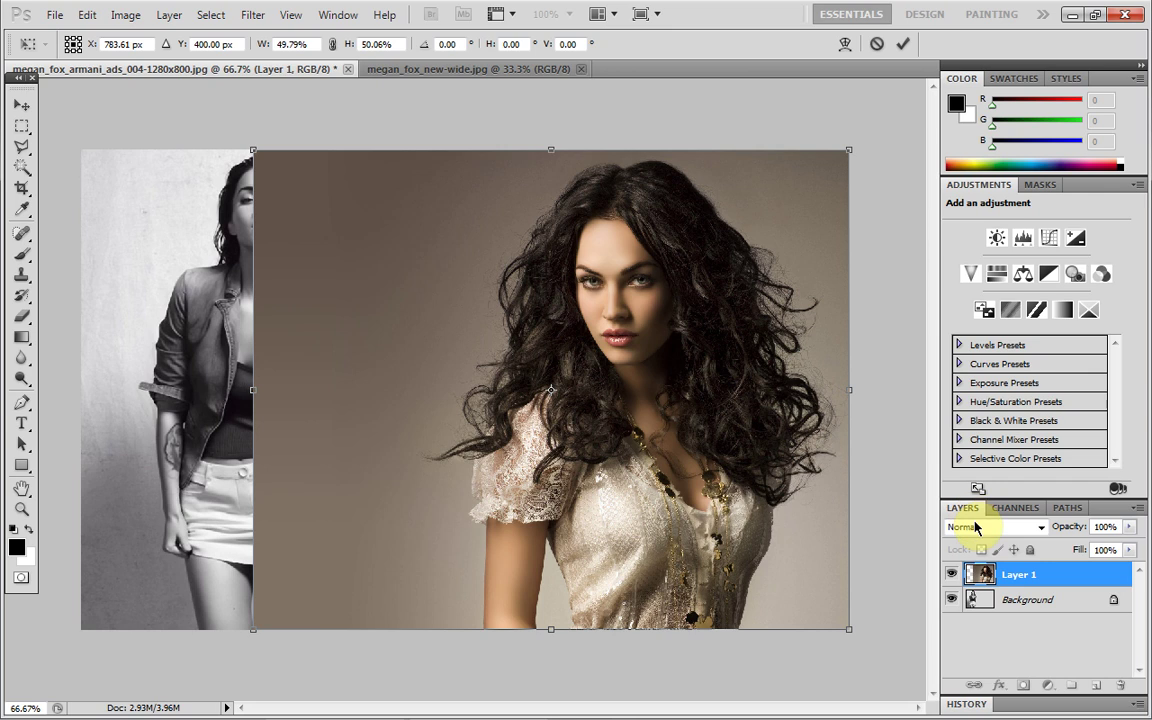
click(28, 103)
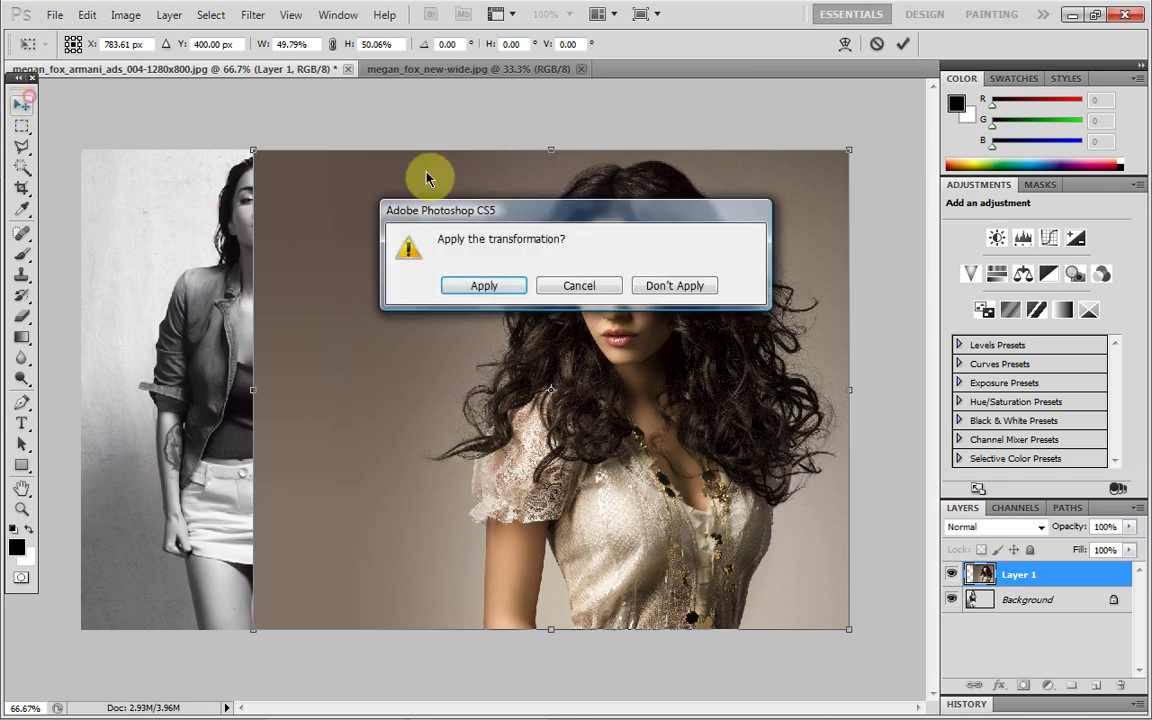
click(482, 285)
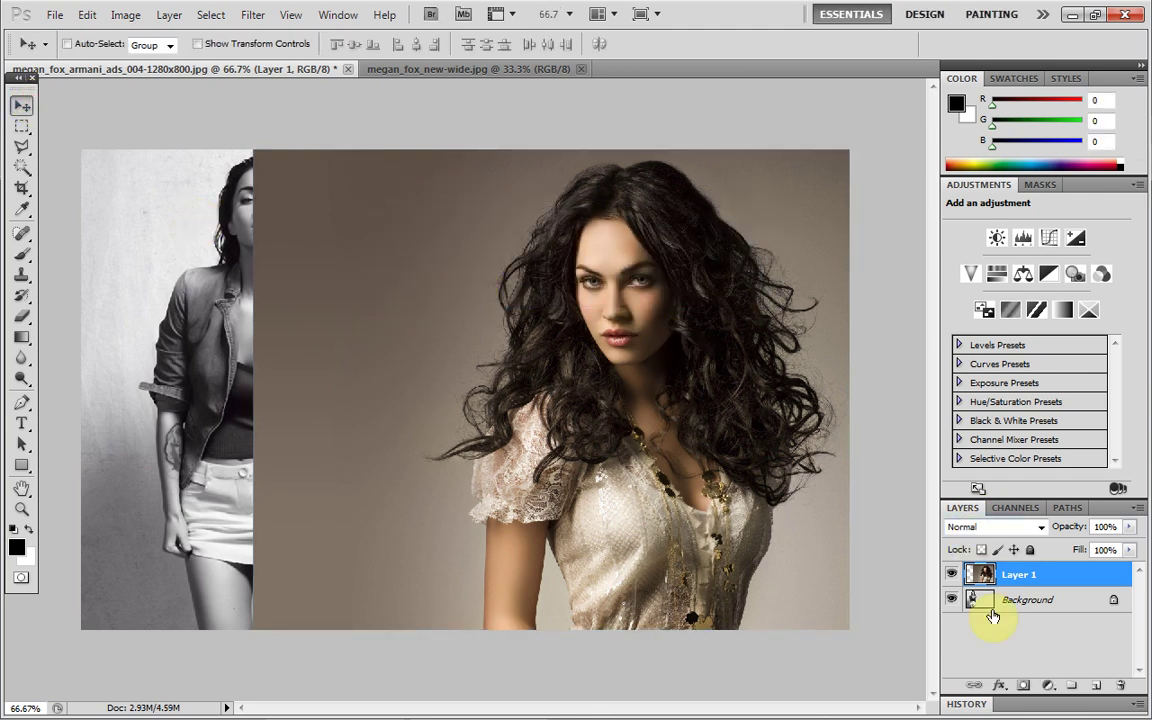
Add a layer mask to Layer 1 and drag a Foreground to Background gradient across it right to left.
click(1024, 686)
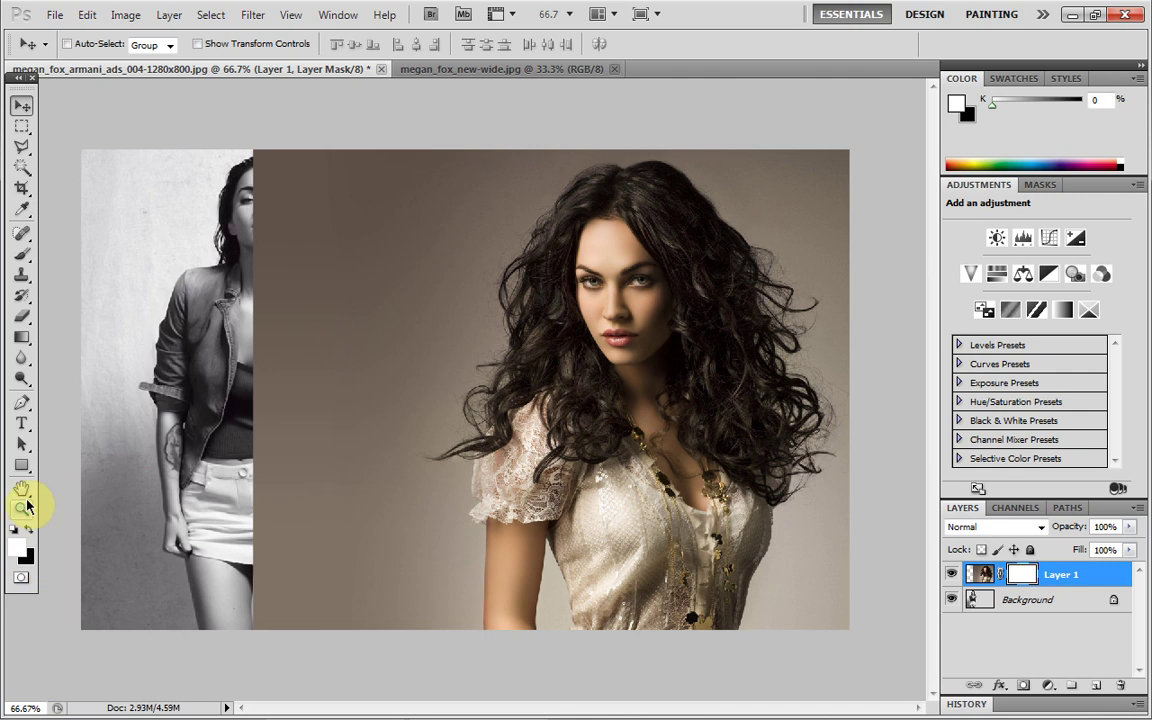
drag(25, 341, 55, 338)
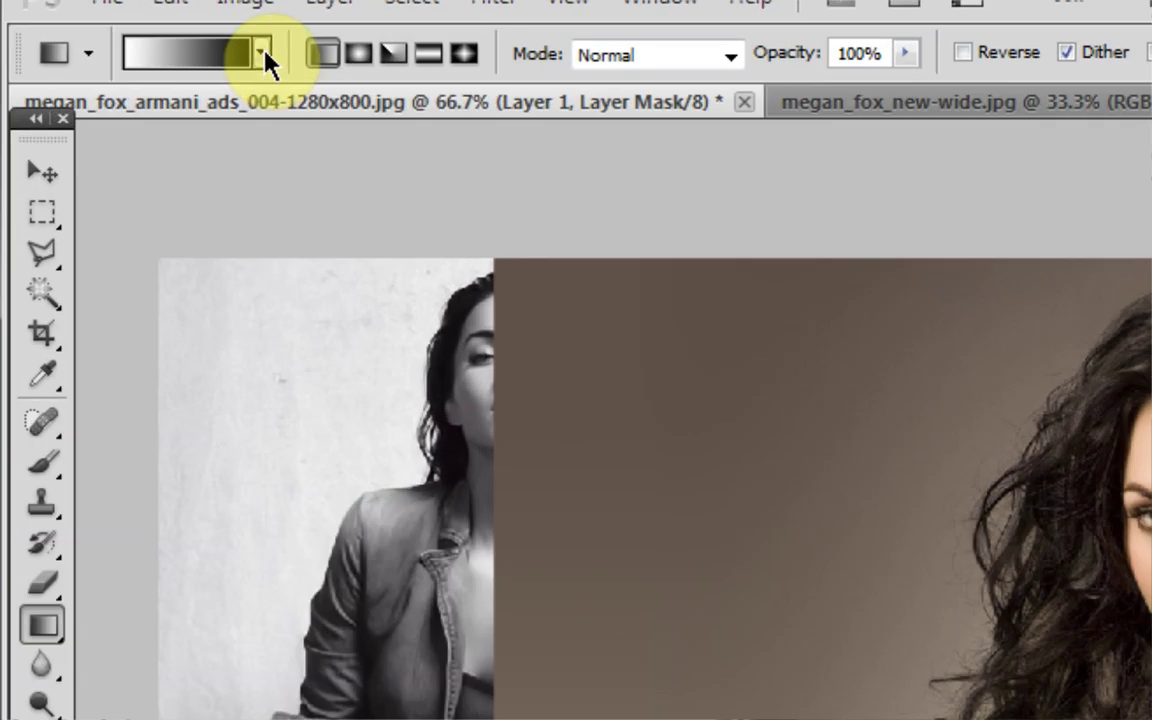
click(133, 44)
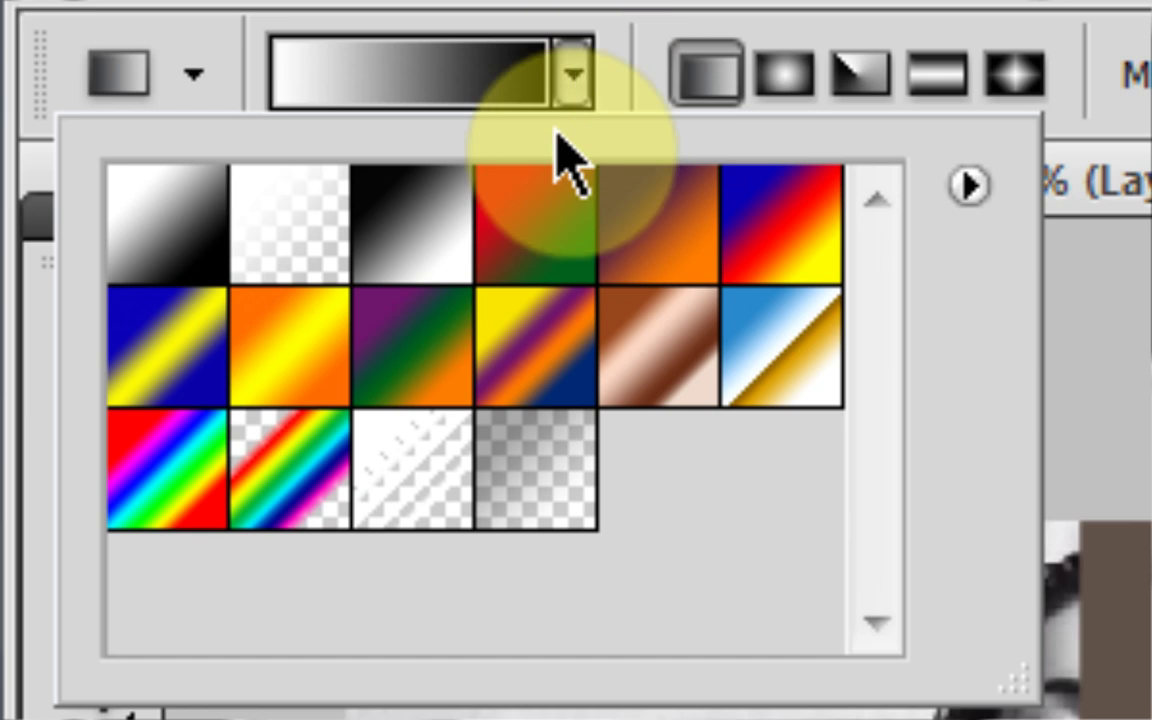
click(163, 243)
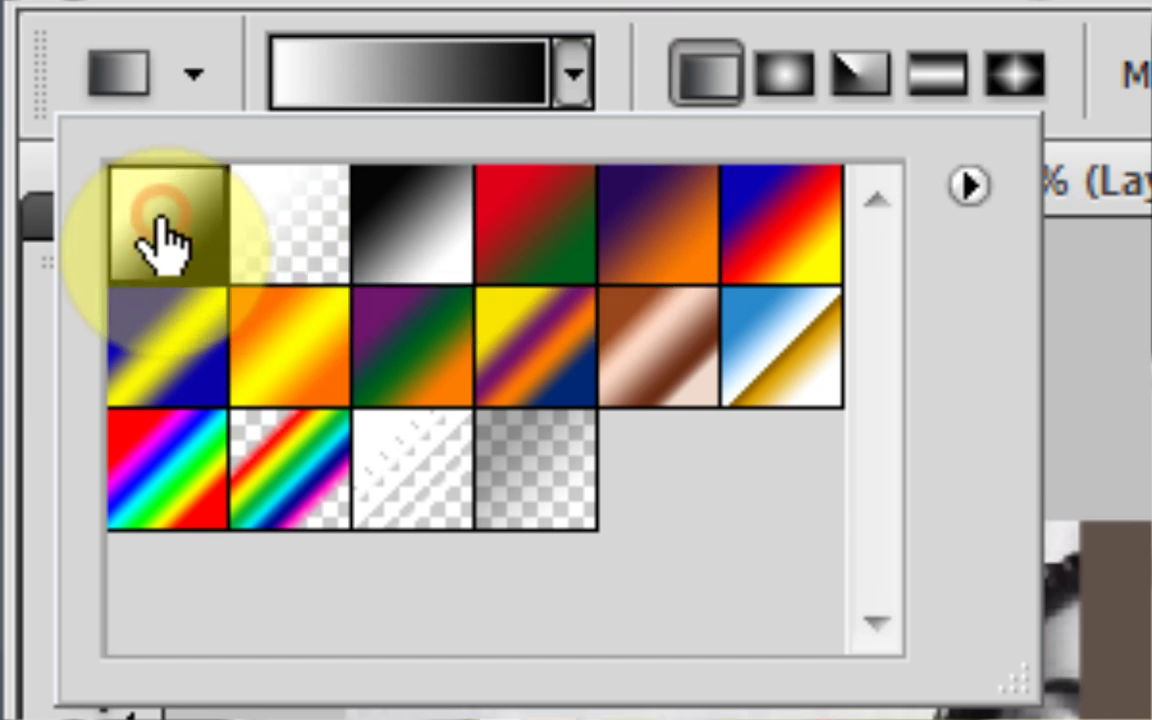
click(1148, 380)
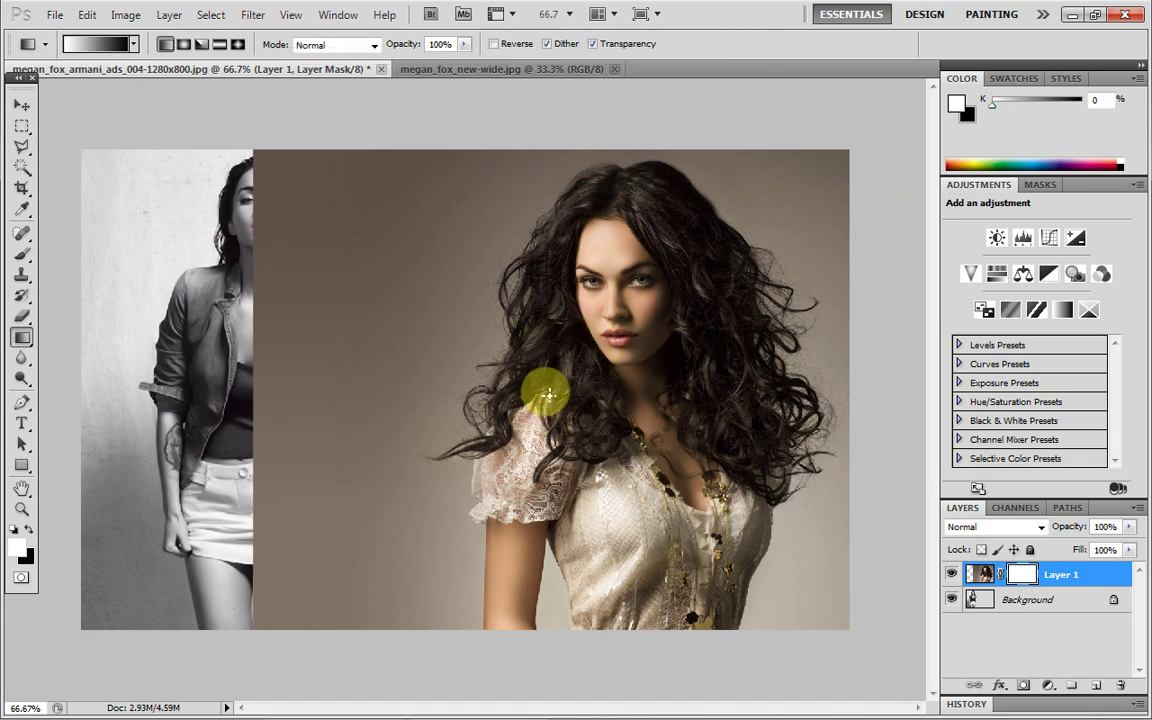
drag(588, 398, 263, 397)
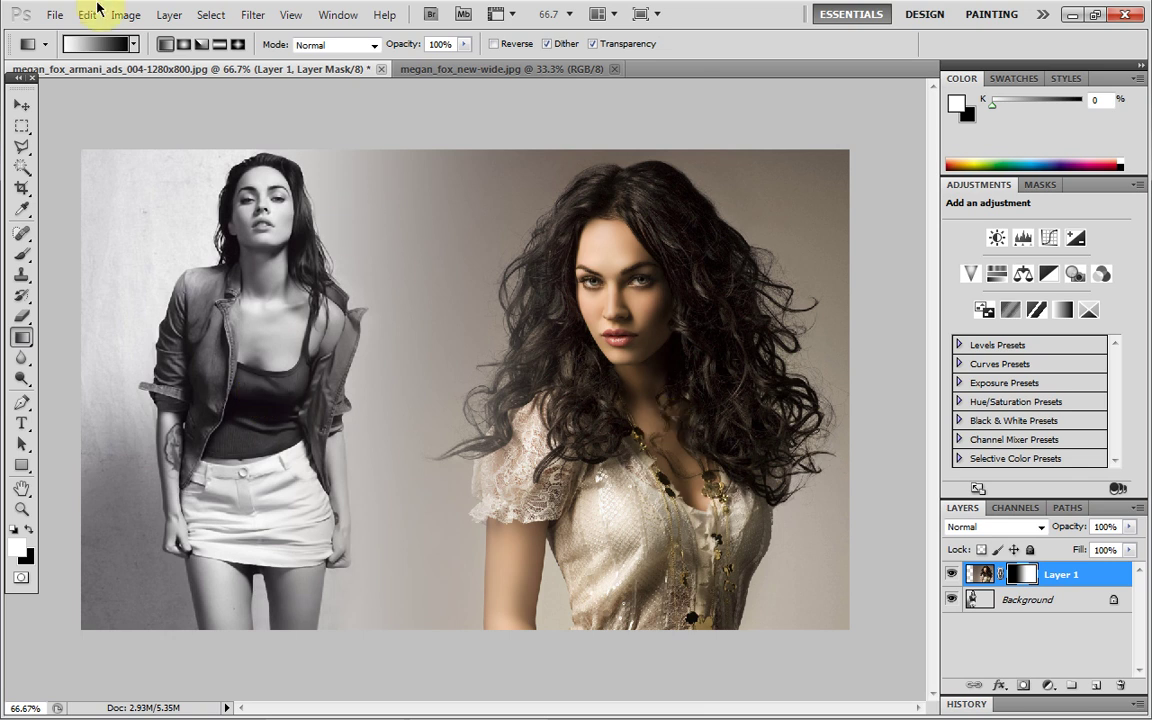
Undo and redo the mask gradient to compare the blend, keeping it.
click(90, 15)
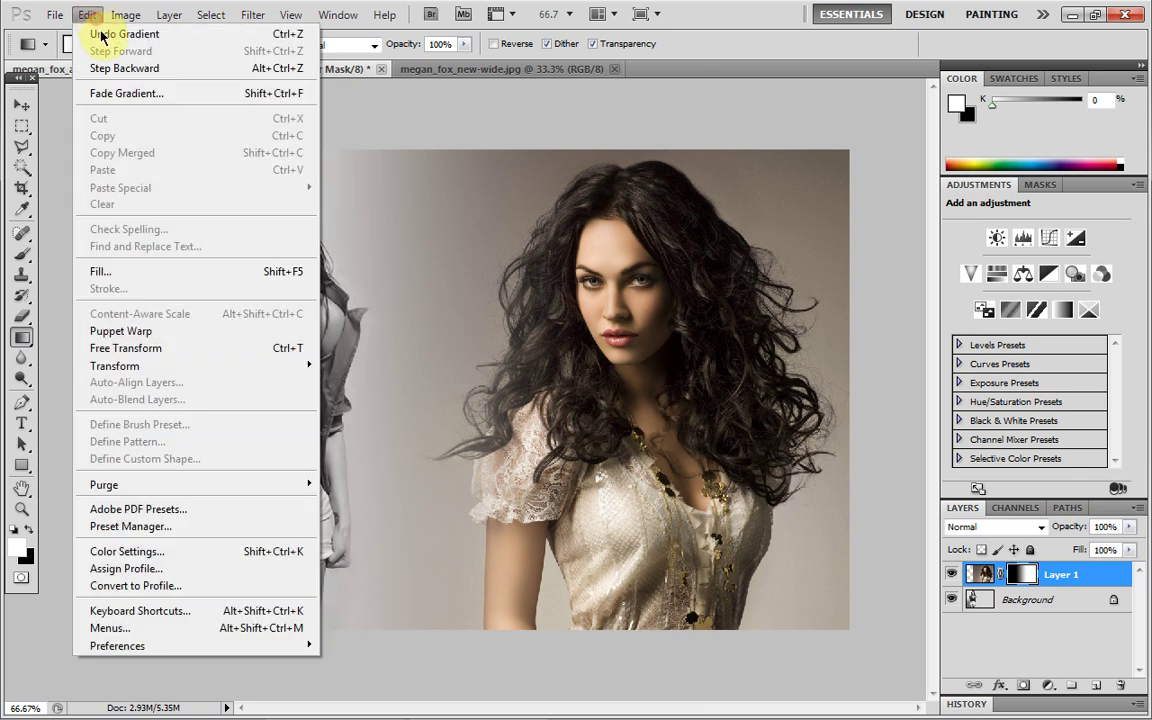
click(95, 34)
click(92, 15)
click(110, 34)
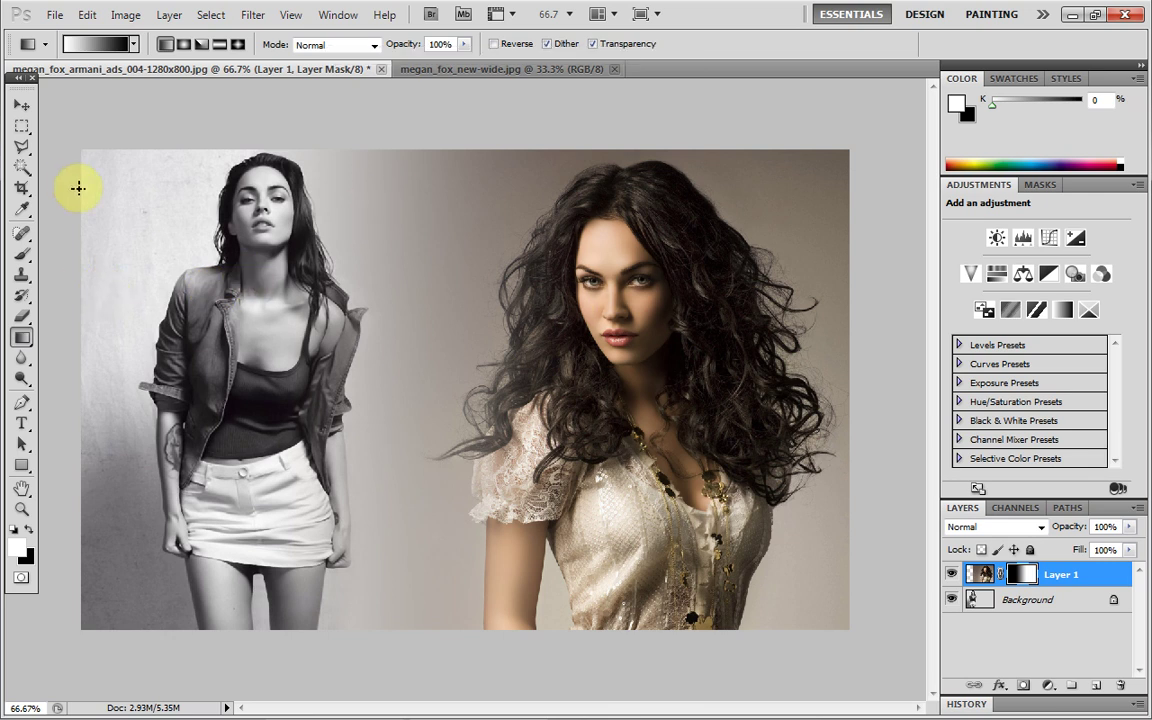
Select the standard Brush tool for painting on the mask.
click(22, 254)
right_click(22, 254)
click(22, 256)
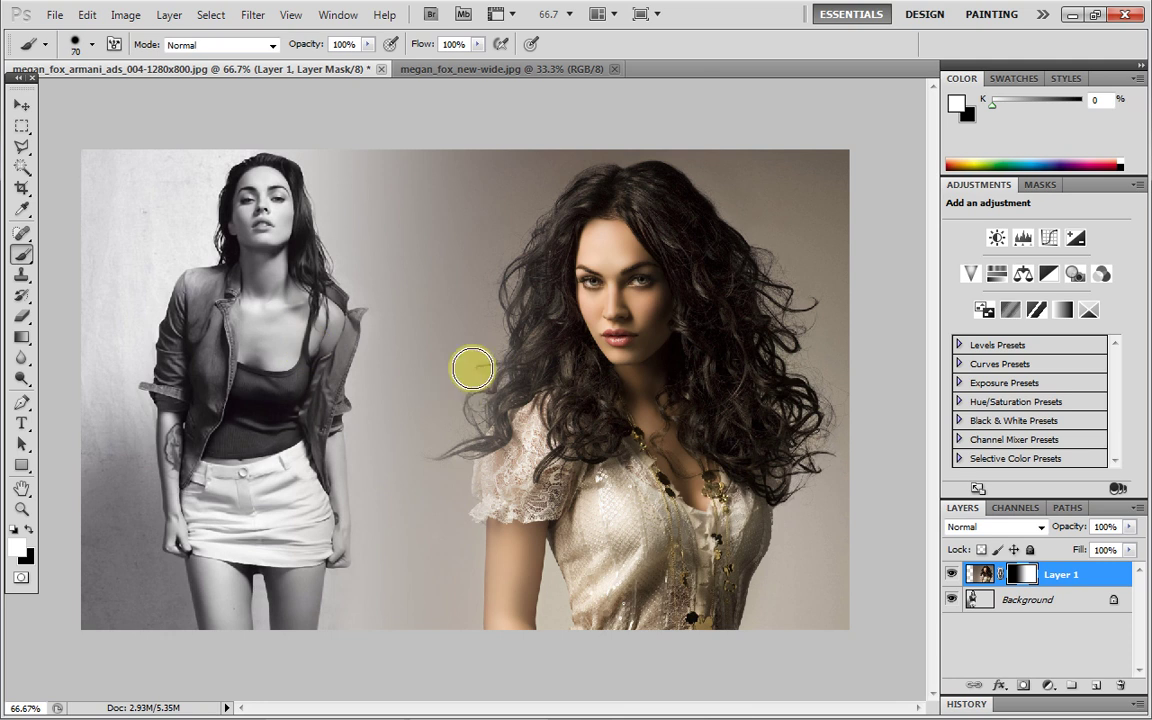
Paint on the Layer 1 mask along the portrait's arm and the hair's left edge.
click(571, 382)
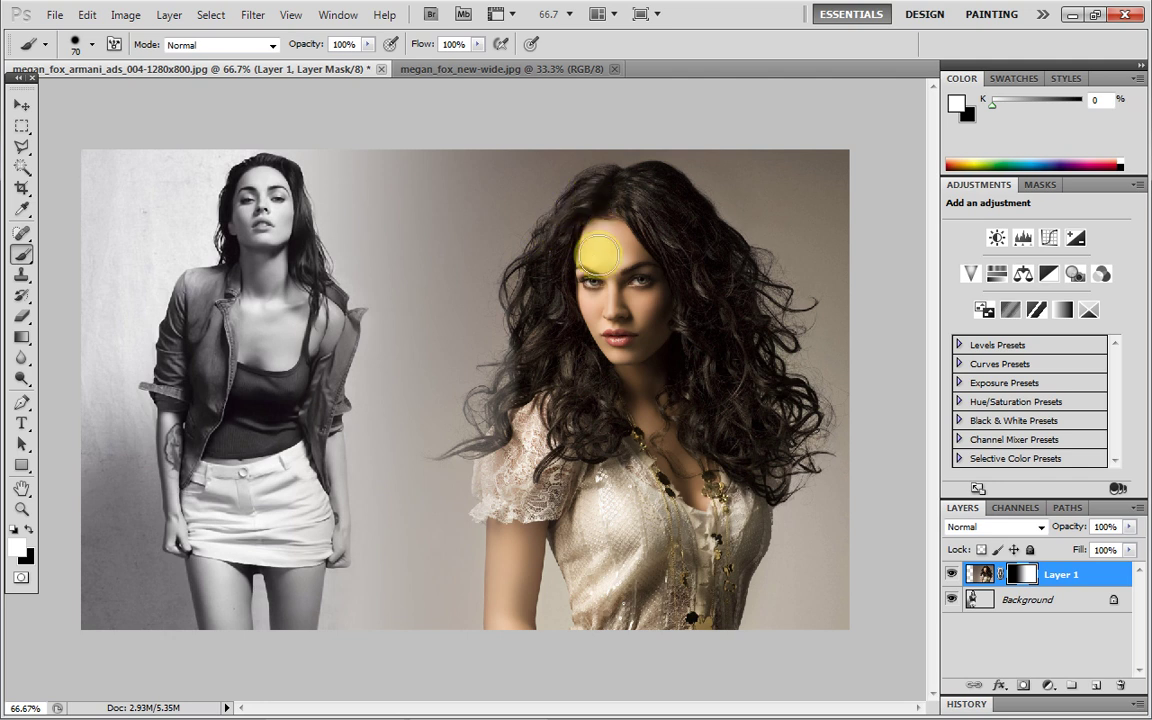
mouse_move(541, 458)
mouse_down()
mouse_move(506, 496)
mouse_move(504, 555)
mouse_move(523, 558)
mouse_move(516, 588)
mouse_move(504, 548)
mouse_move(510, 483)
mouse_move(478, 437)
mouse_move(514, 378)
mouse_move(473, 417)
mouse_move(491, 449)
mouse_up()
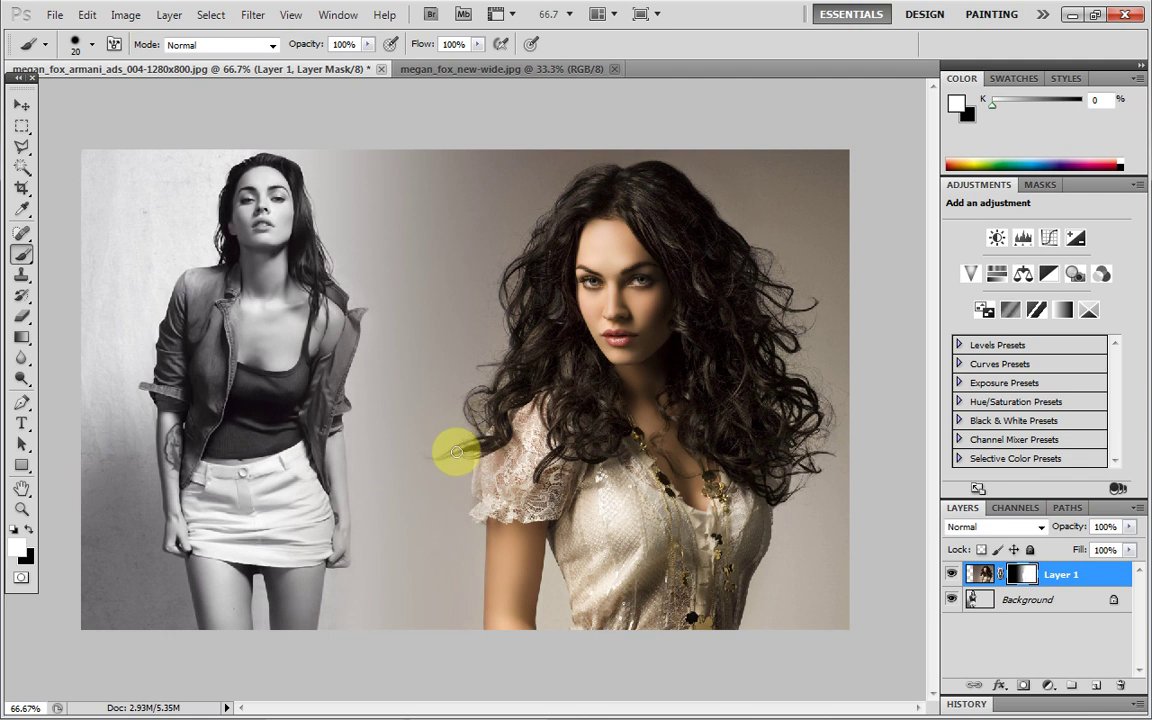
drag(436, 459, 485, 435)
Step back the last two mask strokes and shrink the brush to 90 pixels.
click(99, 18)
click(100, 33)
click(88, 14)
click(114, 67)
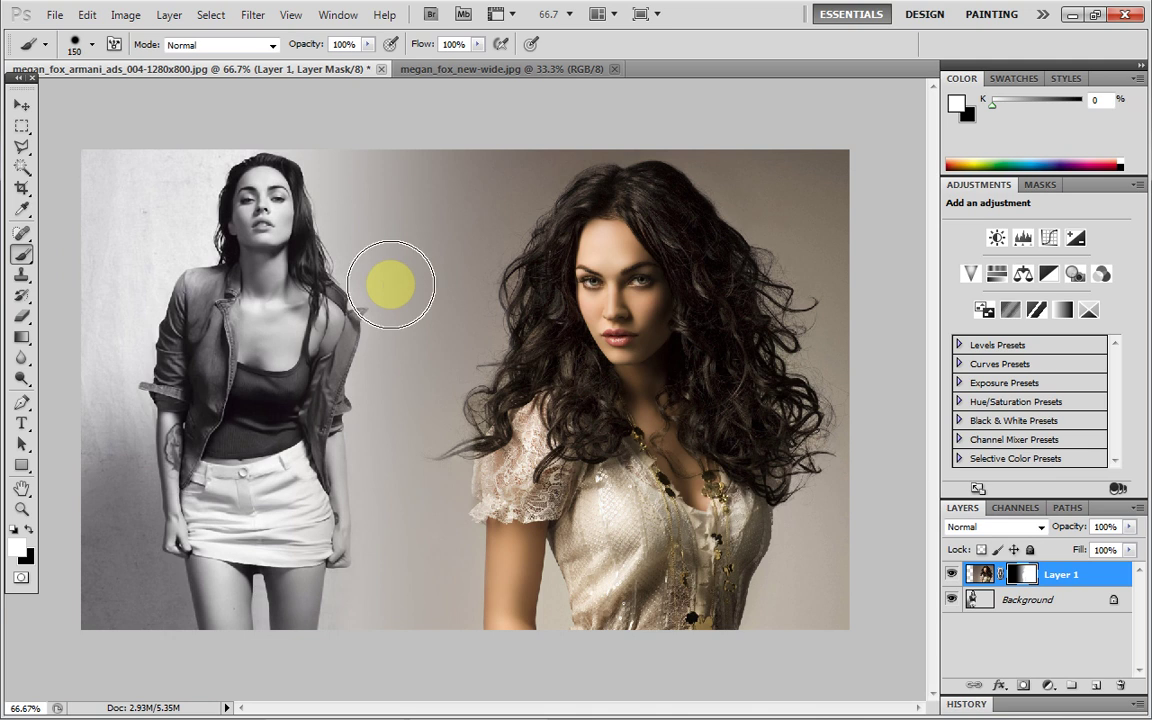
key(bracketleft)
key(bracketleft)
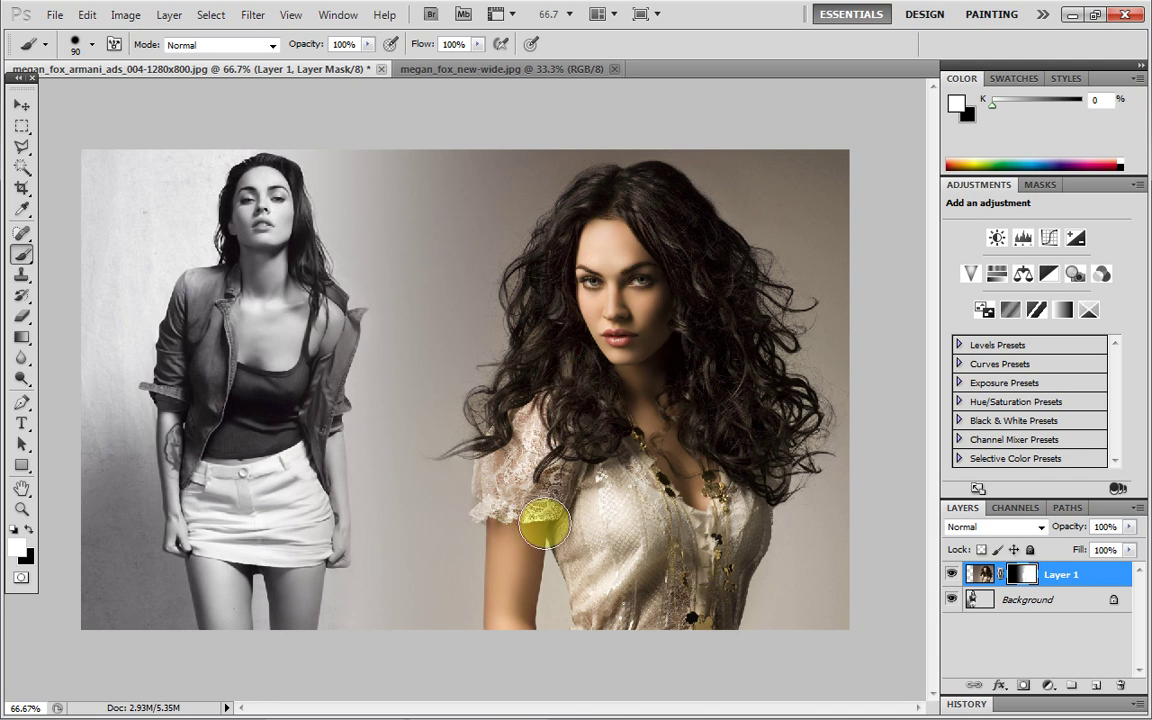
click(24, 105)
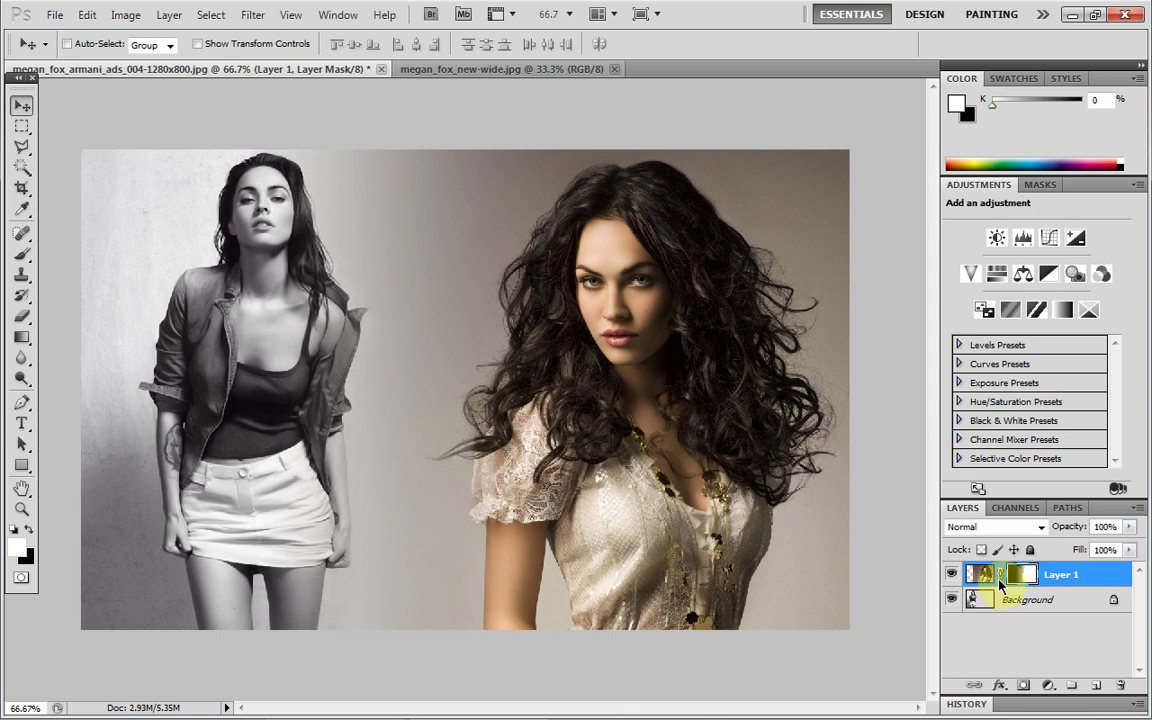
Flatten the composite into a single Background layer and apply Auto Color.
key(ctrl+e)
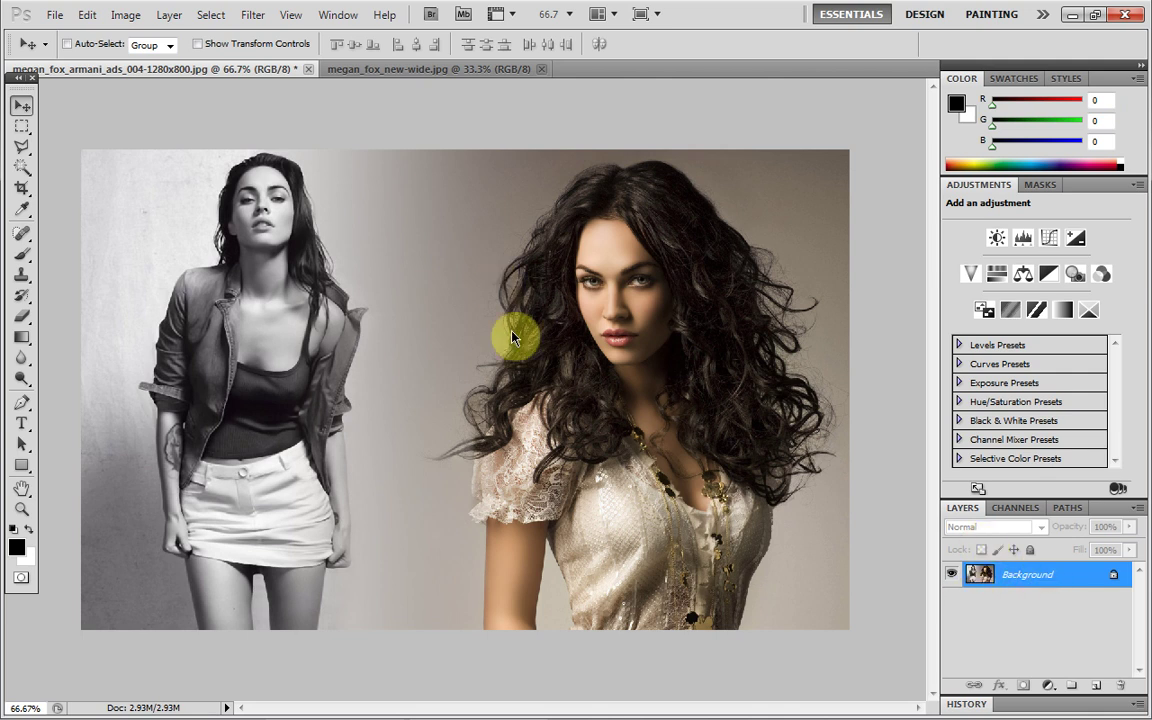
click(97, 16)
mouse_move(122, 16)
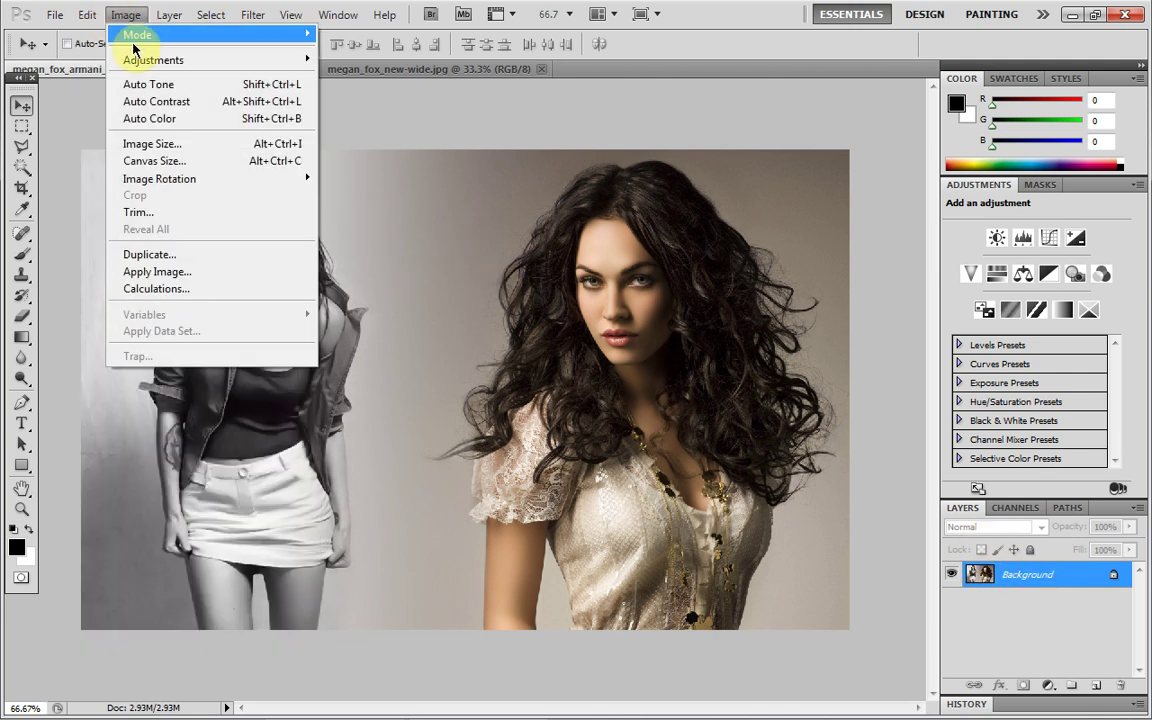
click(184, 117)
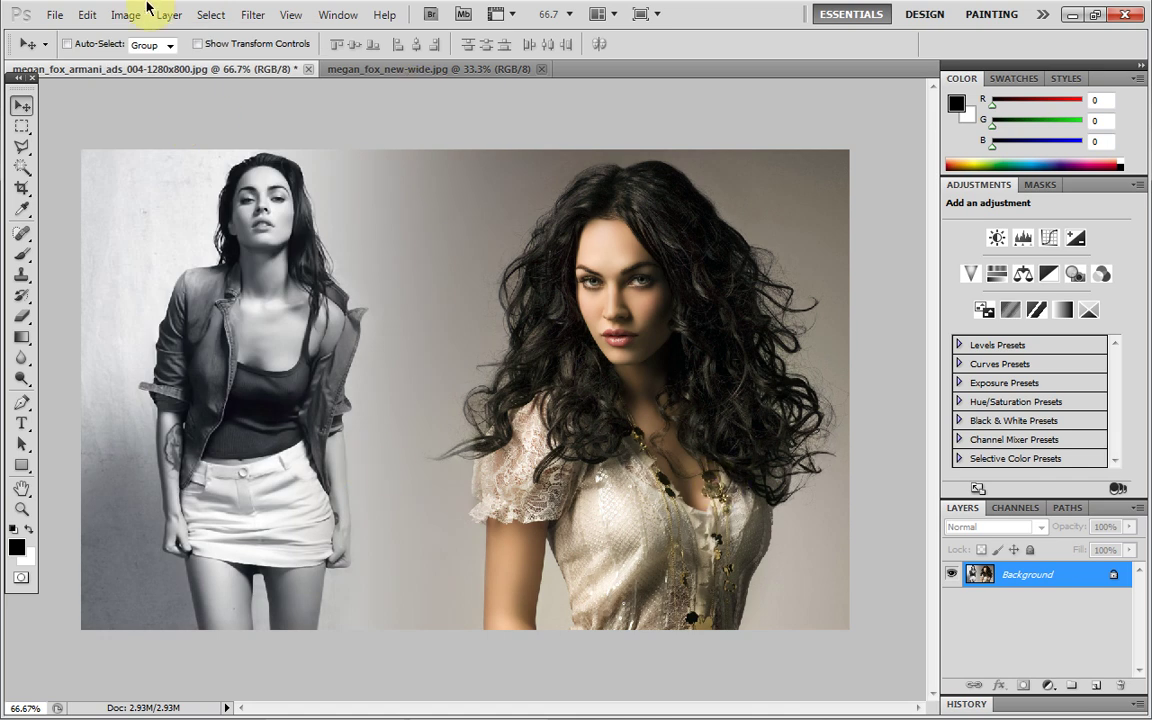
Undo and redo Auto Color to compare, keeping the correction.
click(88, 15)
click(101, 36)
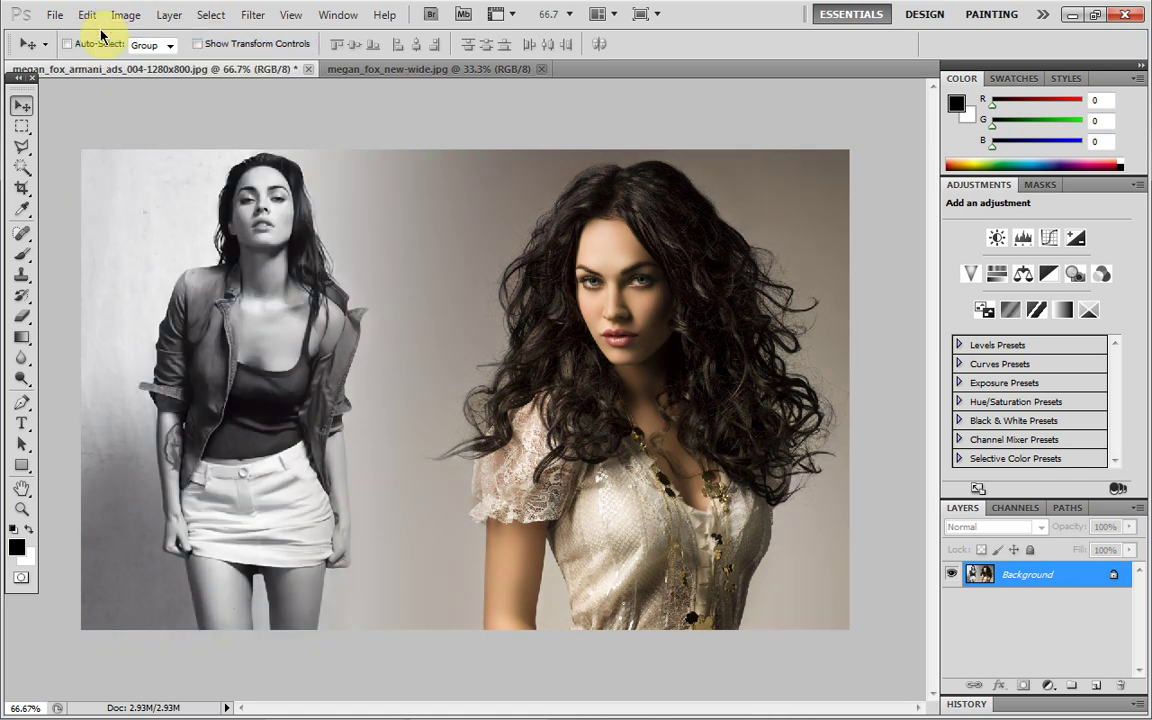
click(87, 15)
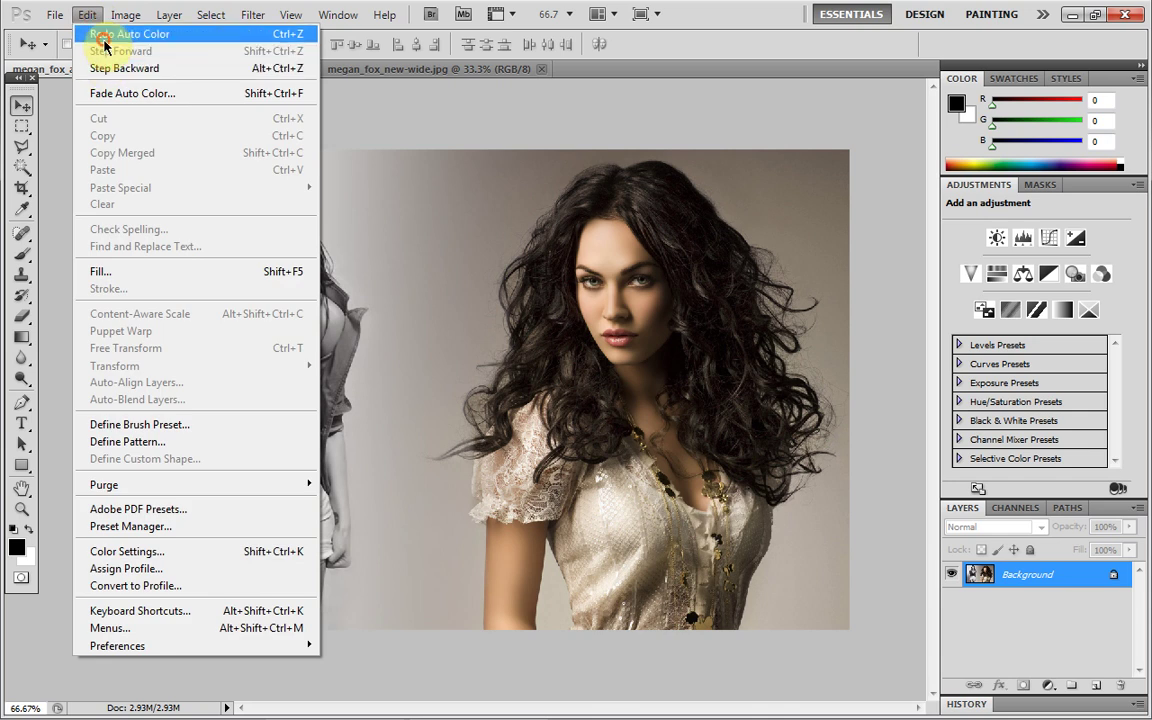
click(98, 34)
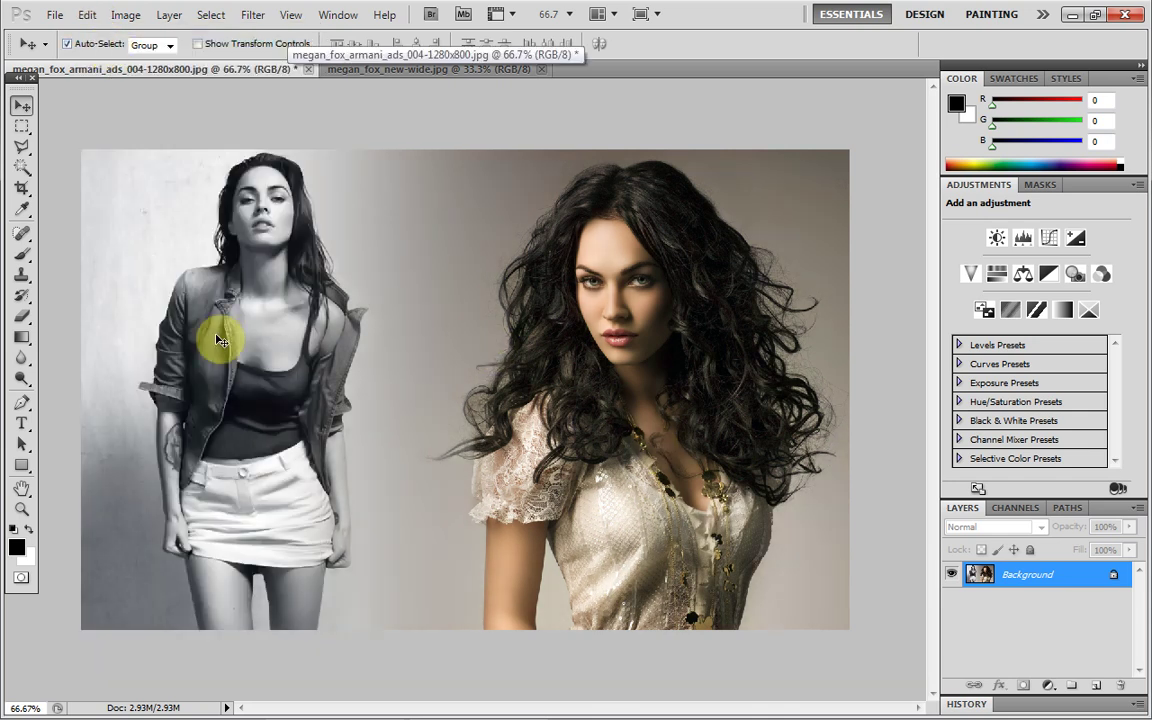
click(22, 510)
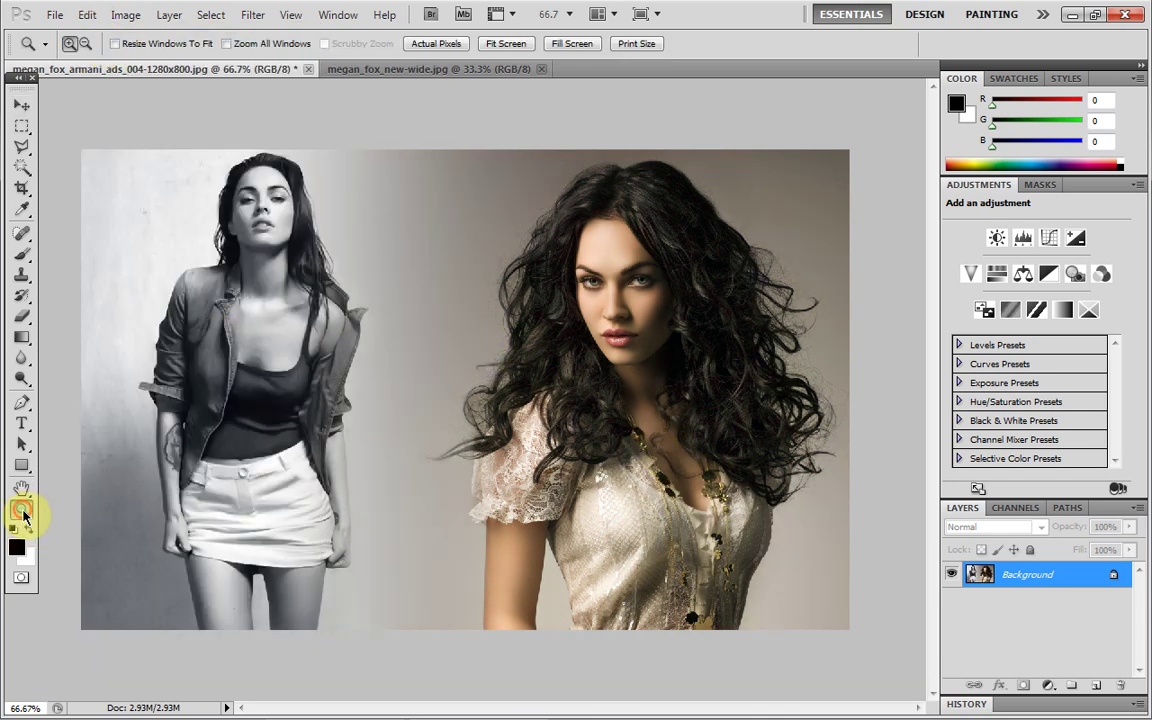
click(576, 288)
drag(602, 707, 569, 710)
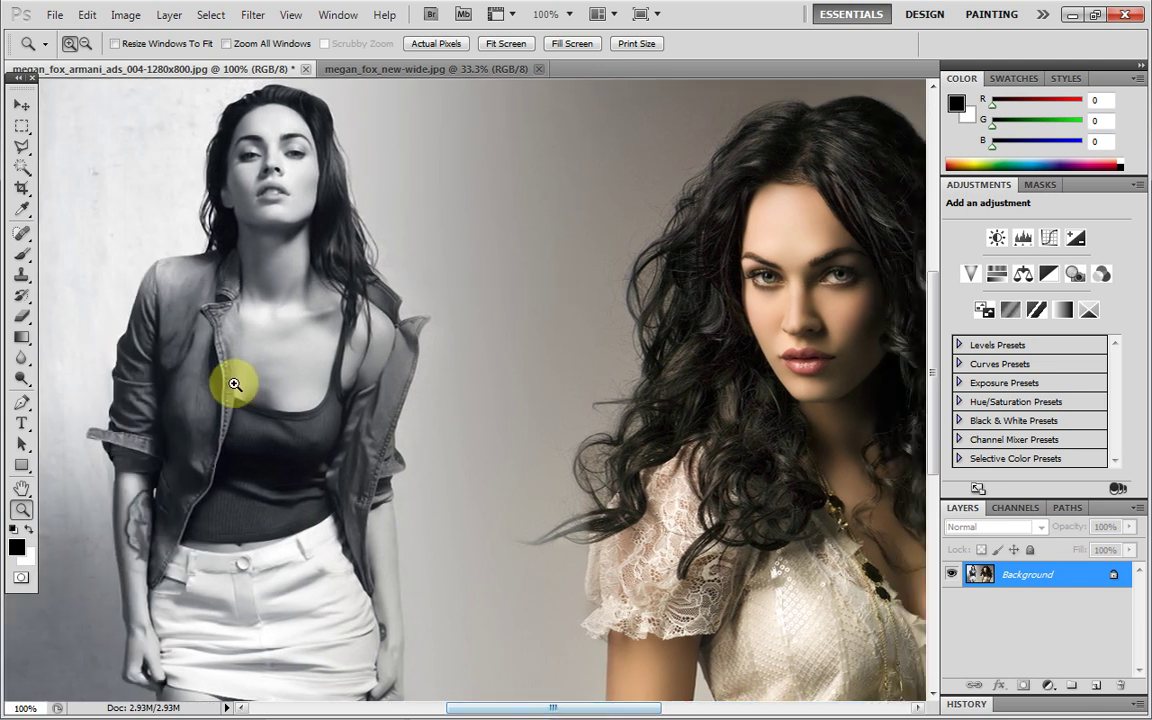
right_click(208, 228)
click(228, 240)
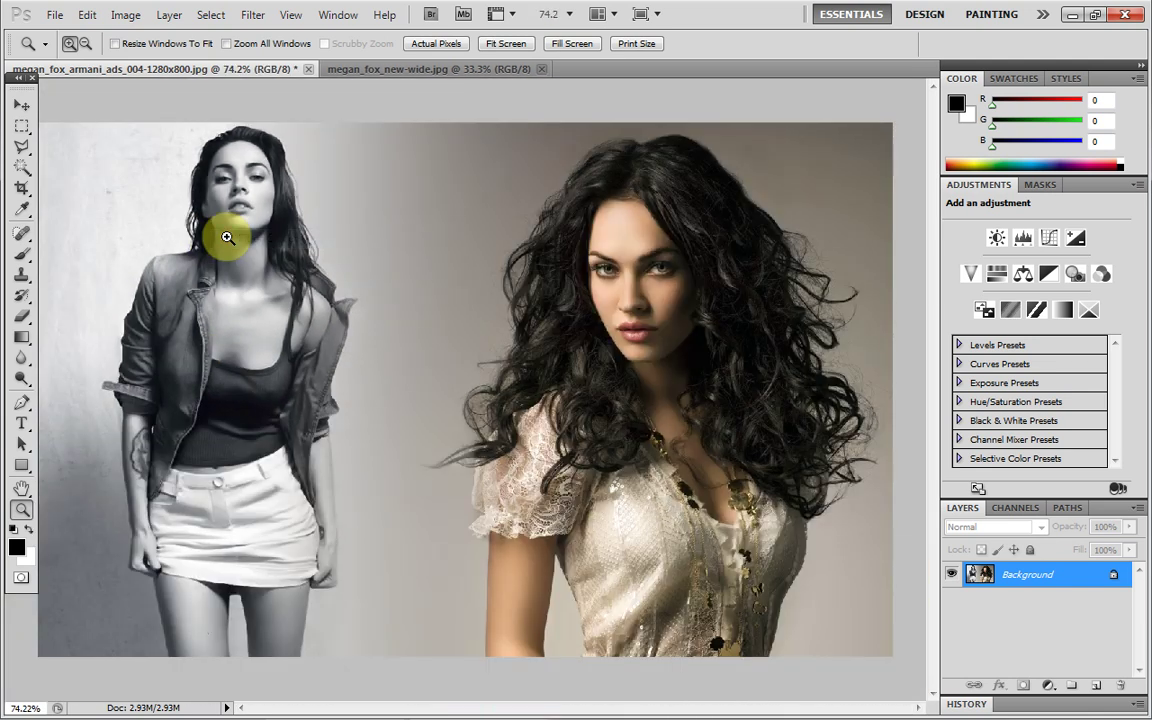